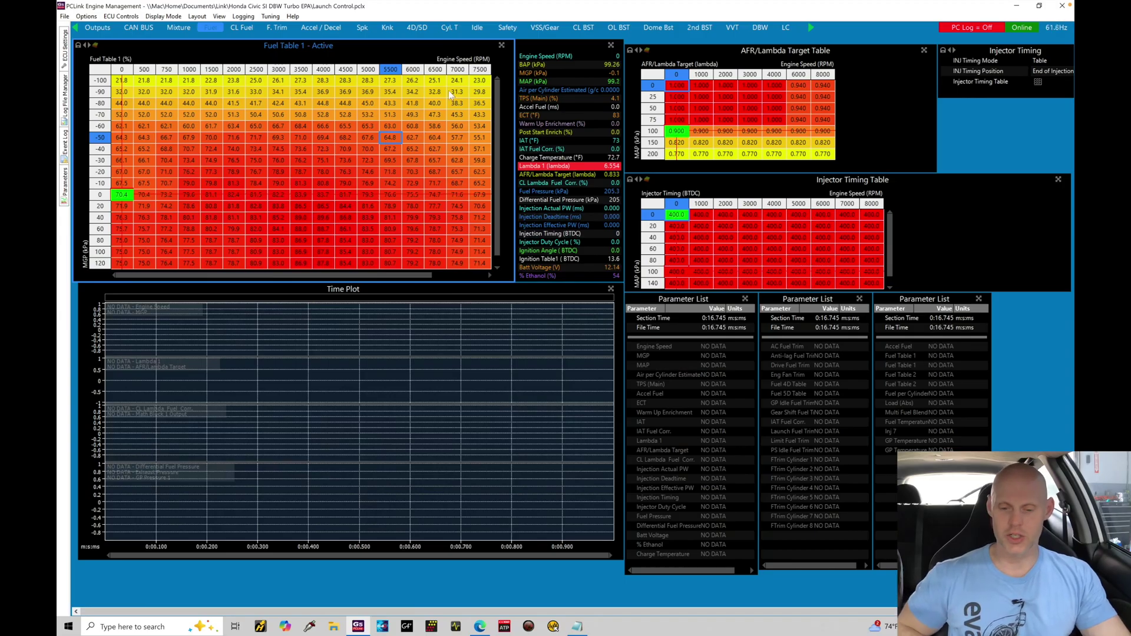
# Step: Open the Cruise Control page of the layout and set Cruise Control Mode to Speed
pyautogui.click(811, 28)
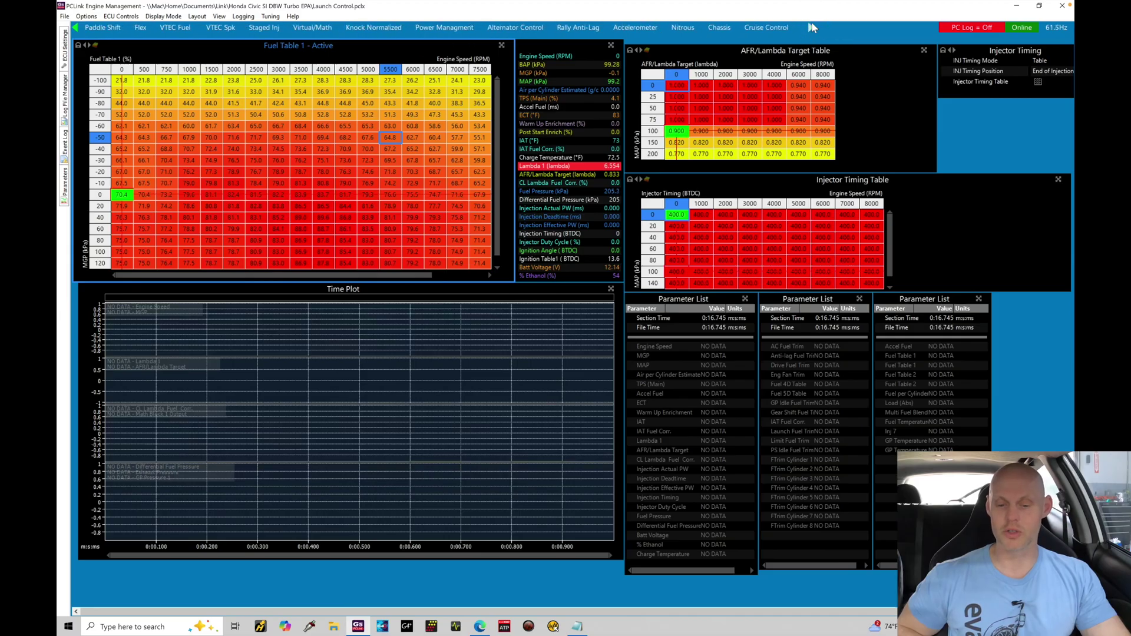
pyautogui.click(779, 27)
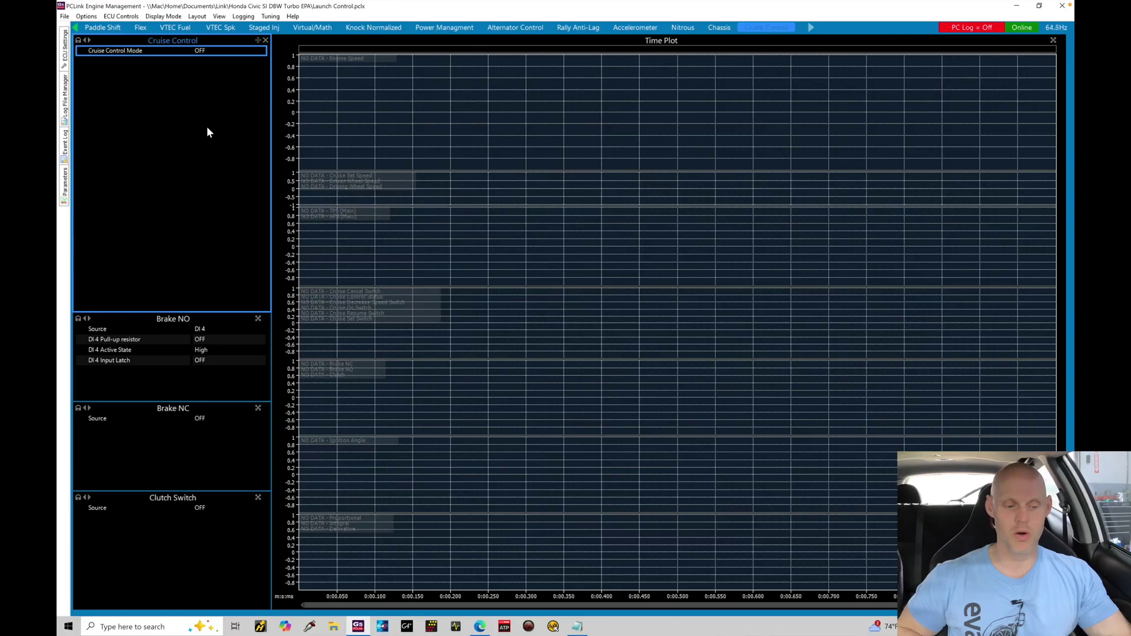
pyautogui.doubleClick(204, 50)
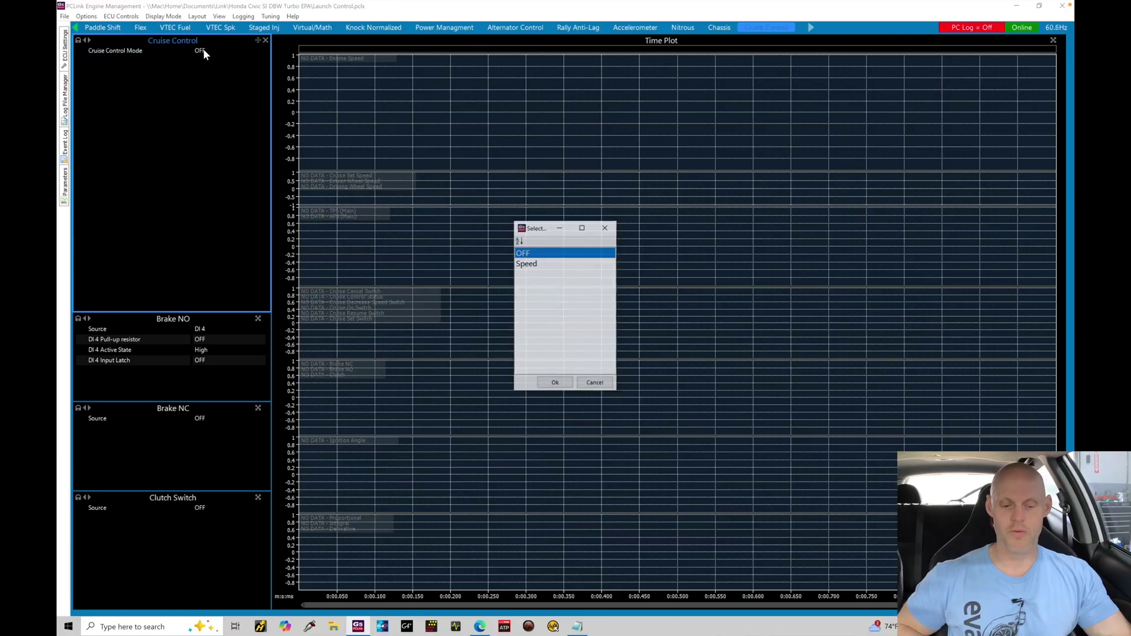
pyautogui.doubleClick(539, 265)
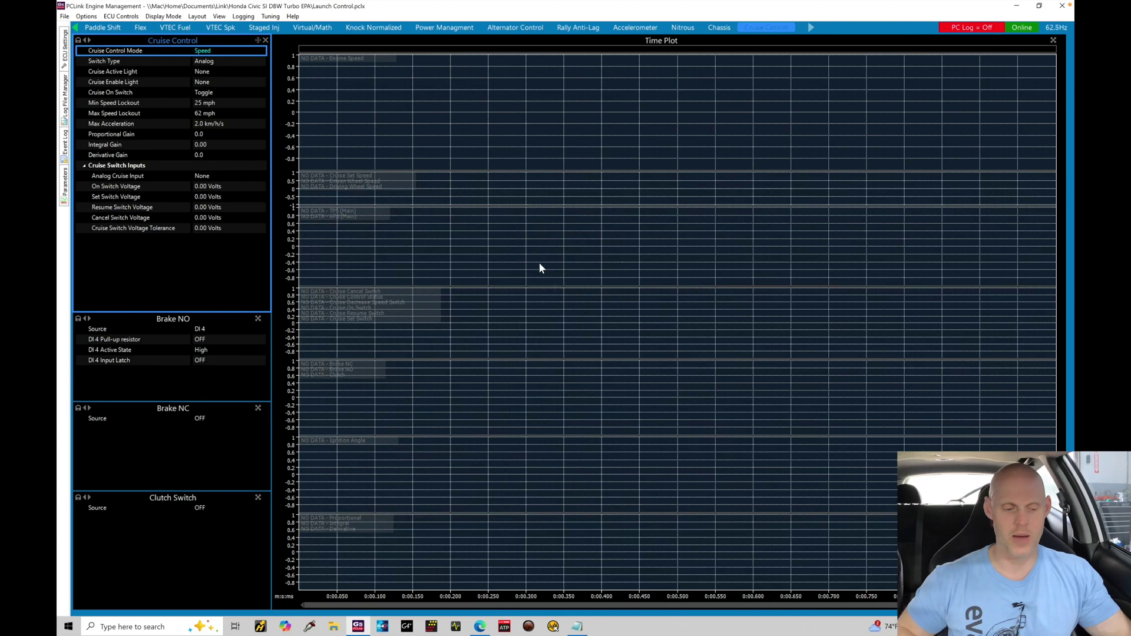
# Step: Set the cruise control Switch Type to Digital
pyautogui.doubleClick(206, 61)
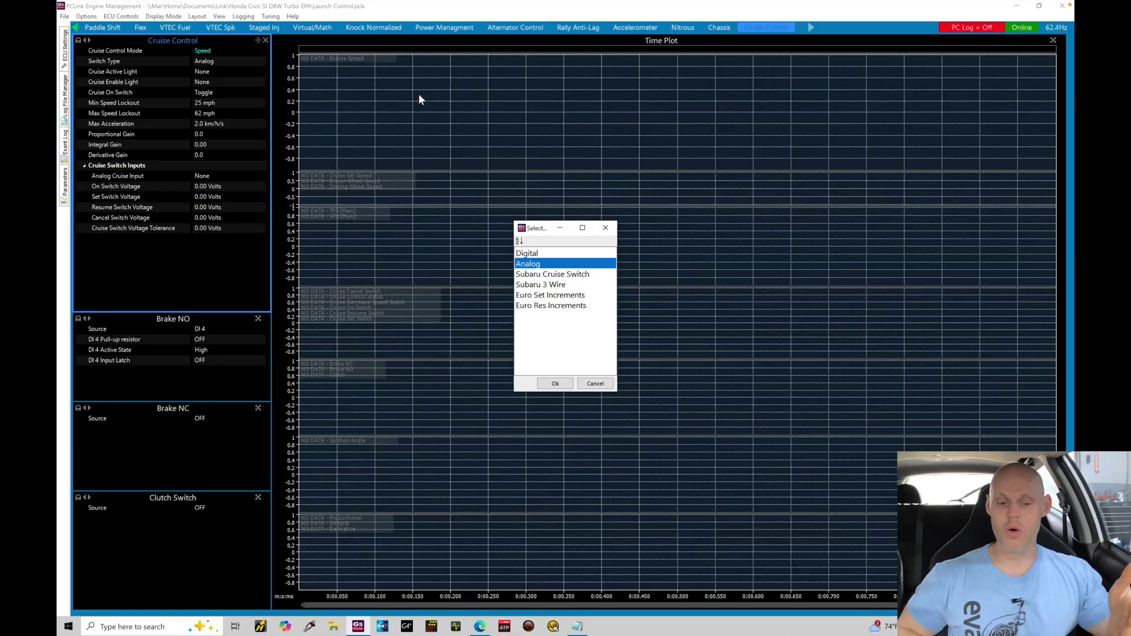
pyautogui.click(537, 254)
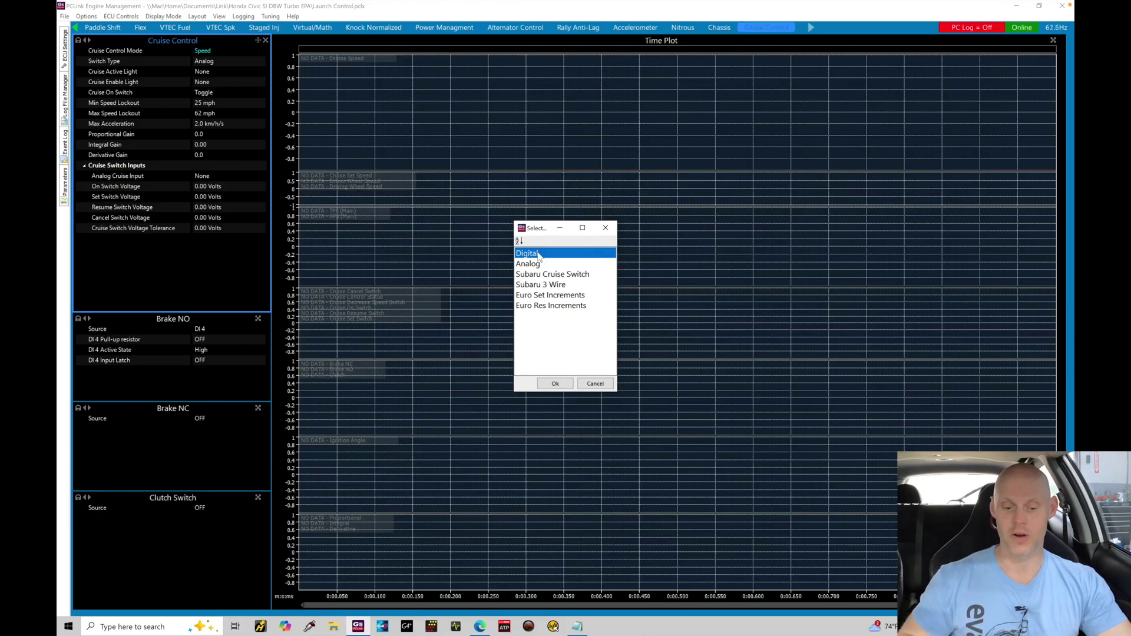
pyautogui.click(539, 264)
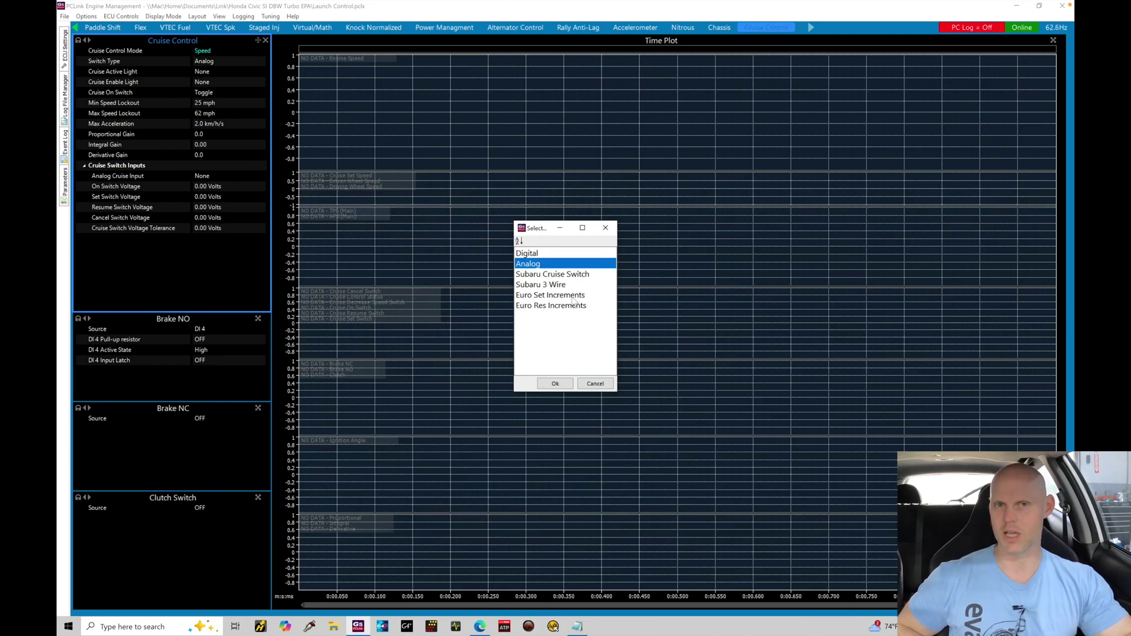
pyautogui.click(561, 255)
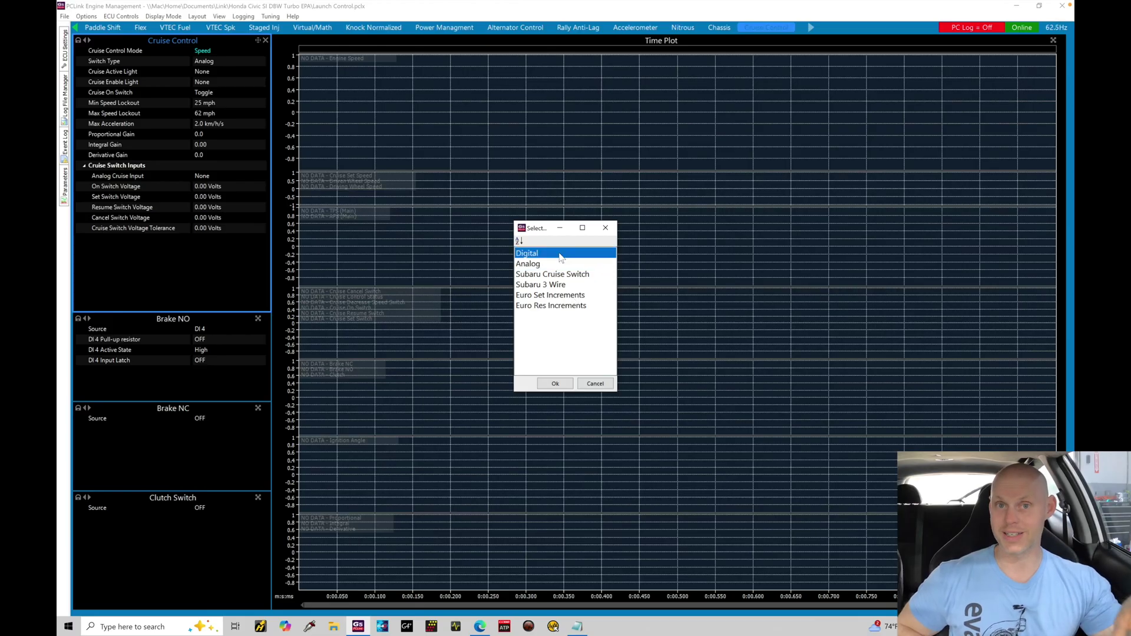
pyautogui.click(554, 384)
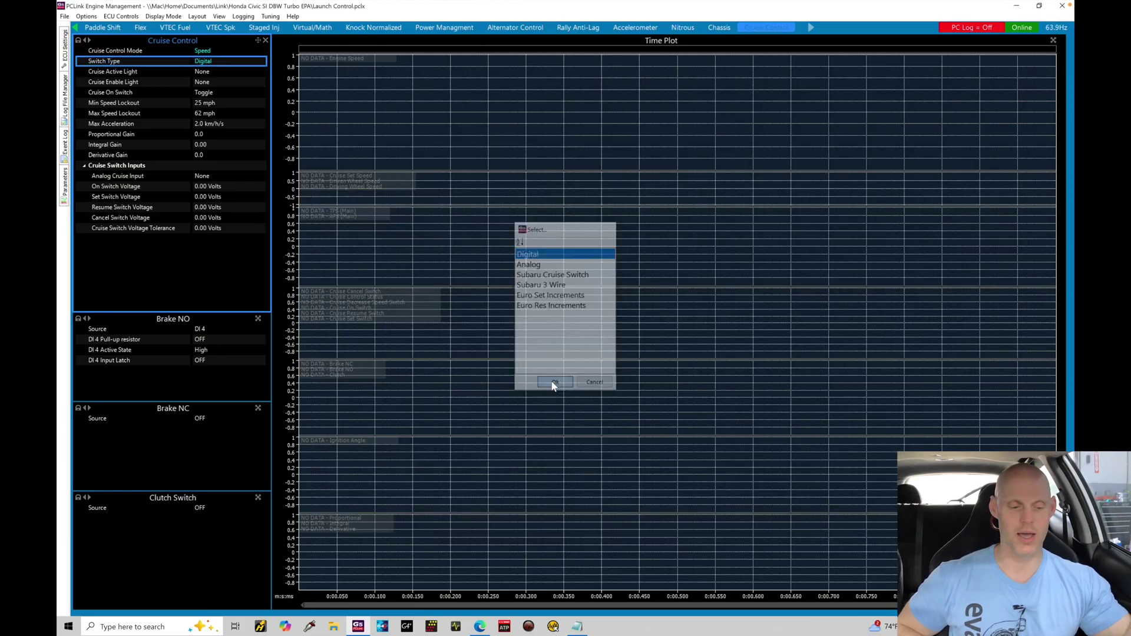
# Step: Review the cruise light settings, then switch to the cruise control circuit diagram in Edge and examine the switch and indicator wiring
pyautogui.click(140, 70)
pyautogui.click(143, 82)
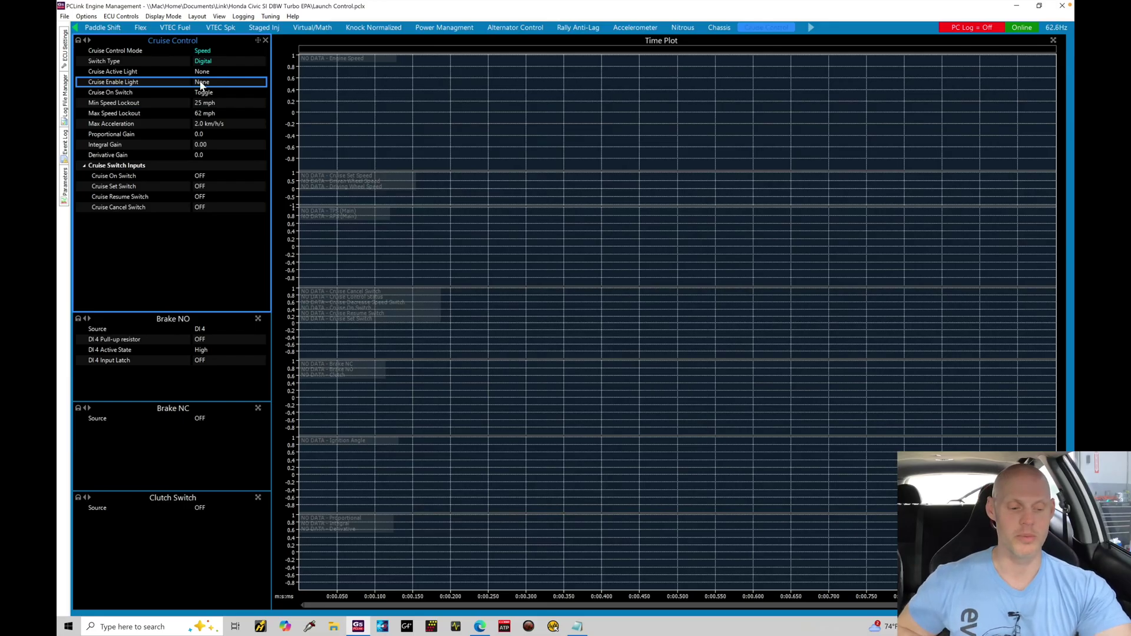
pyautogui.click(222, 73)
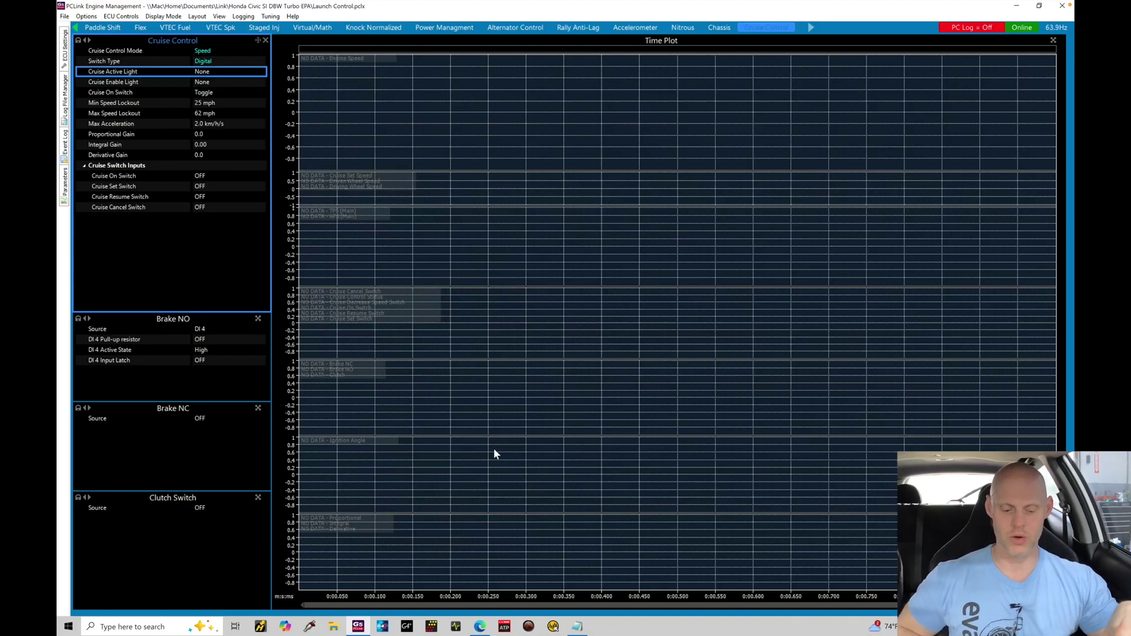
pyautogui.click(480, 626)
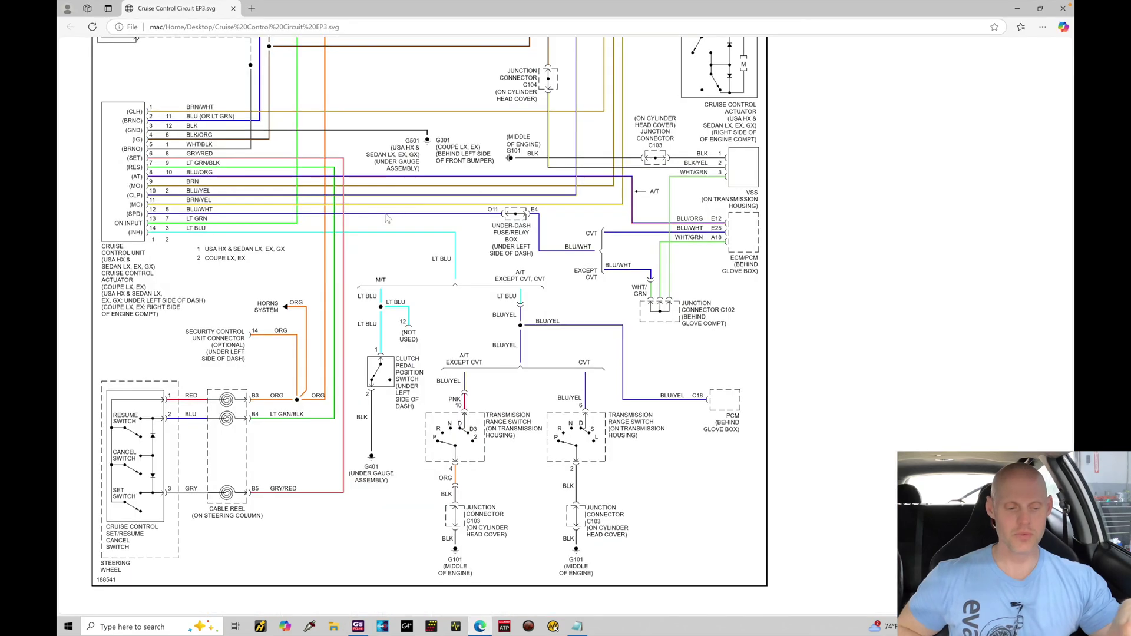
pyautogui.scroll(4, 273, 206)
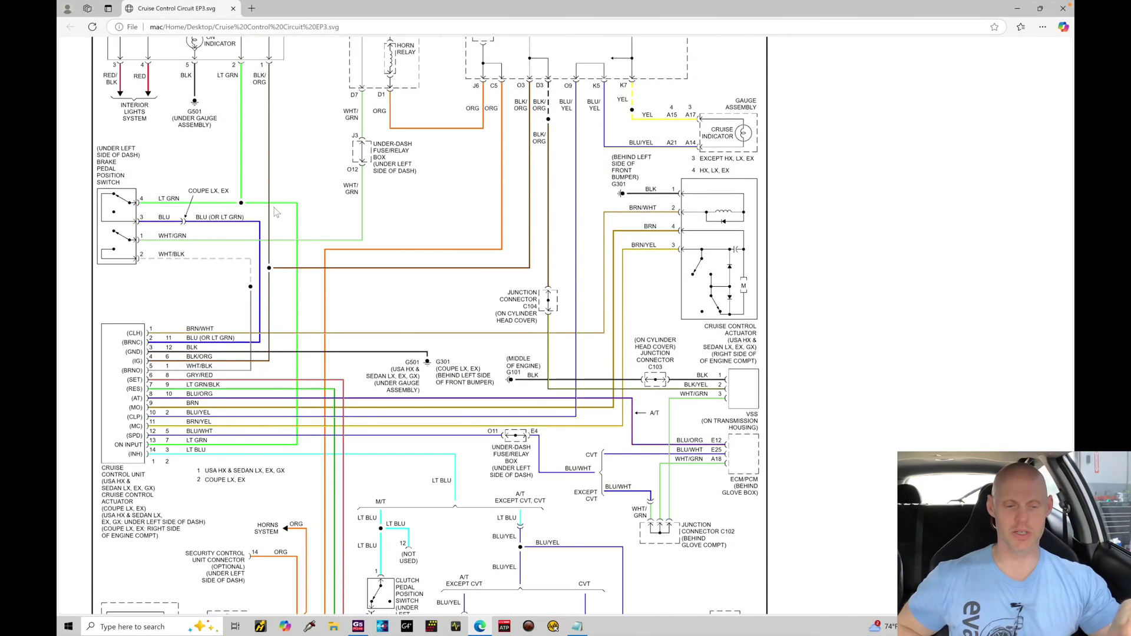
pyautogui.rightClick(278, 281)
pyautogui.click(293, 191)
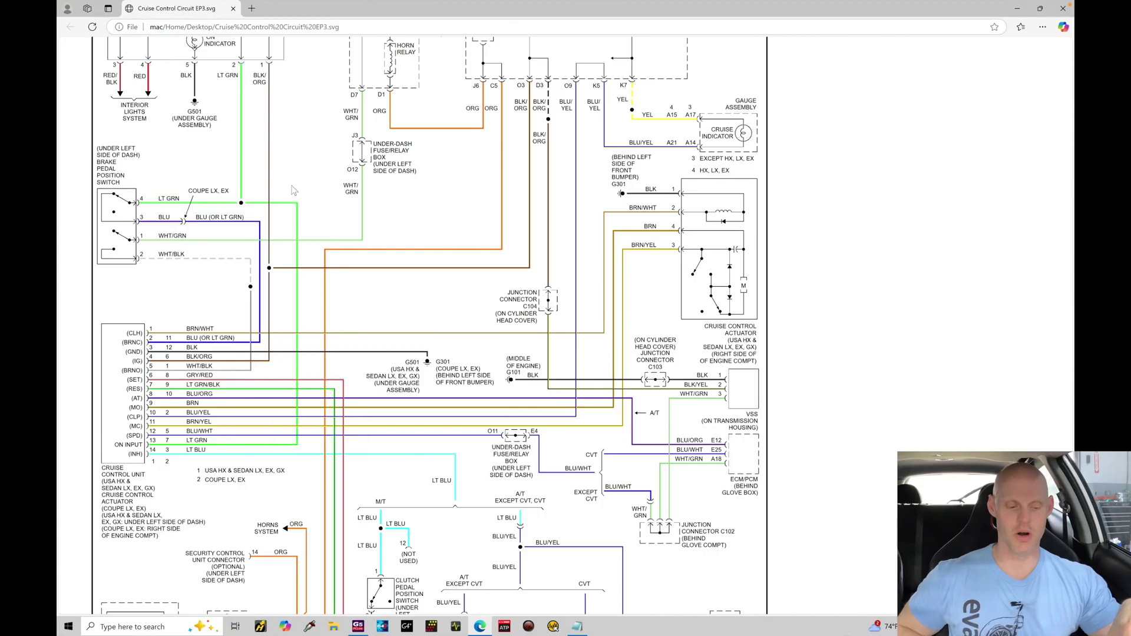
pyautogui.scroll(-2, 294, 187)
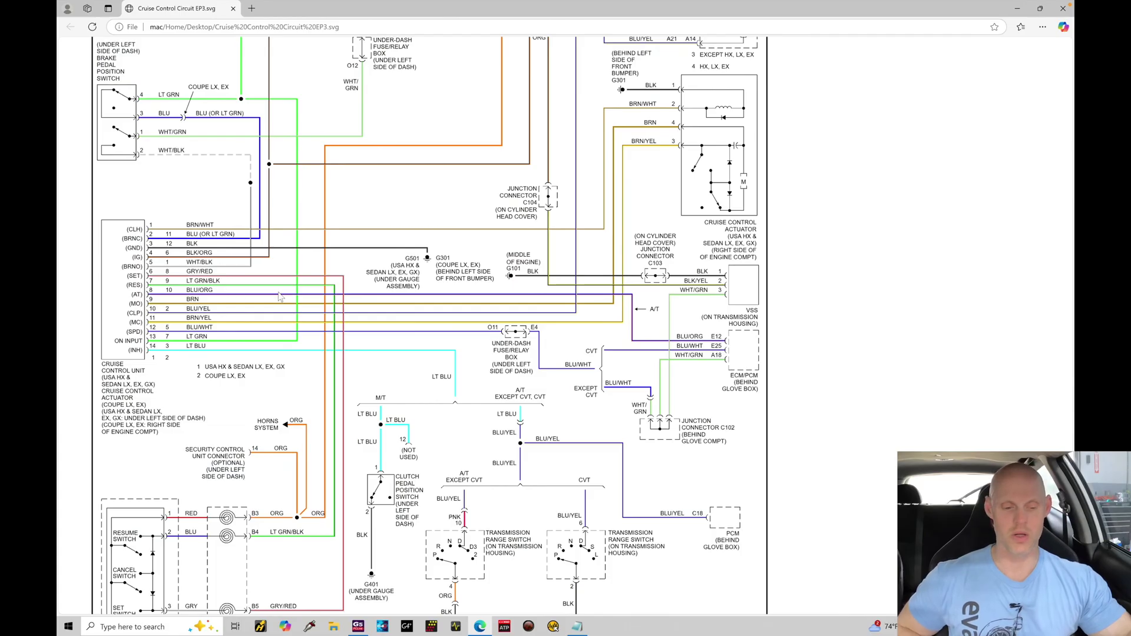
pyautogui.scroll(3, 281, 297)
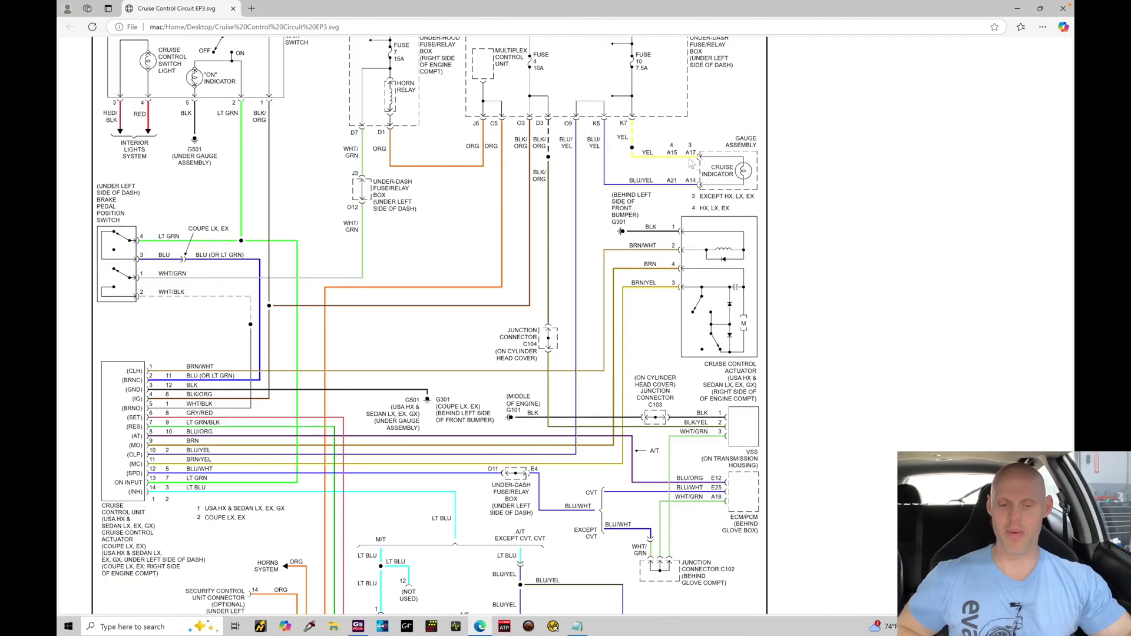
pyautogui.scroll(1, 645, 95)
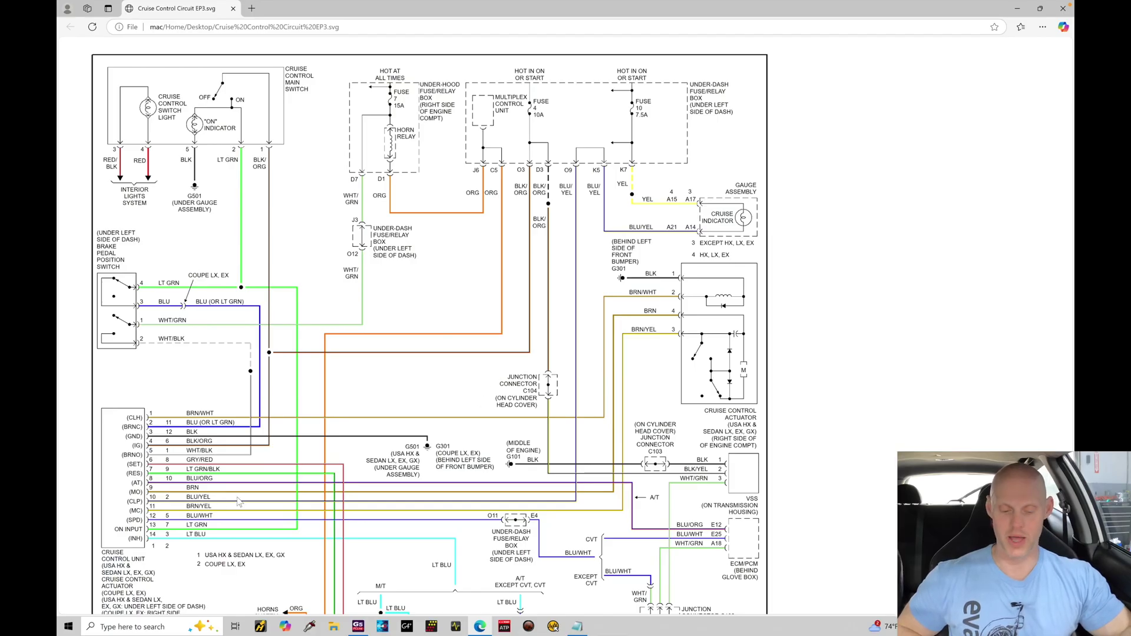
# Step: Switch to the Cruise Control Wiring notes in Notepad and check which output is assigned to the Cruise Active Light
pyautogui.click(577, 626)
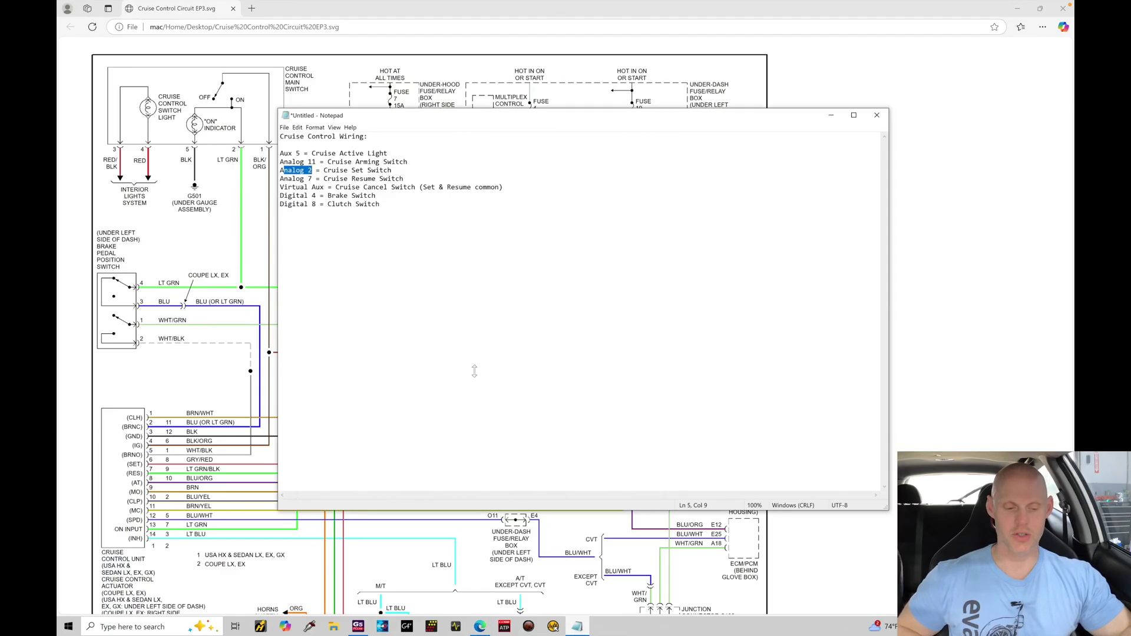
pyautogui.click(420, 170)
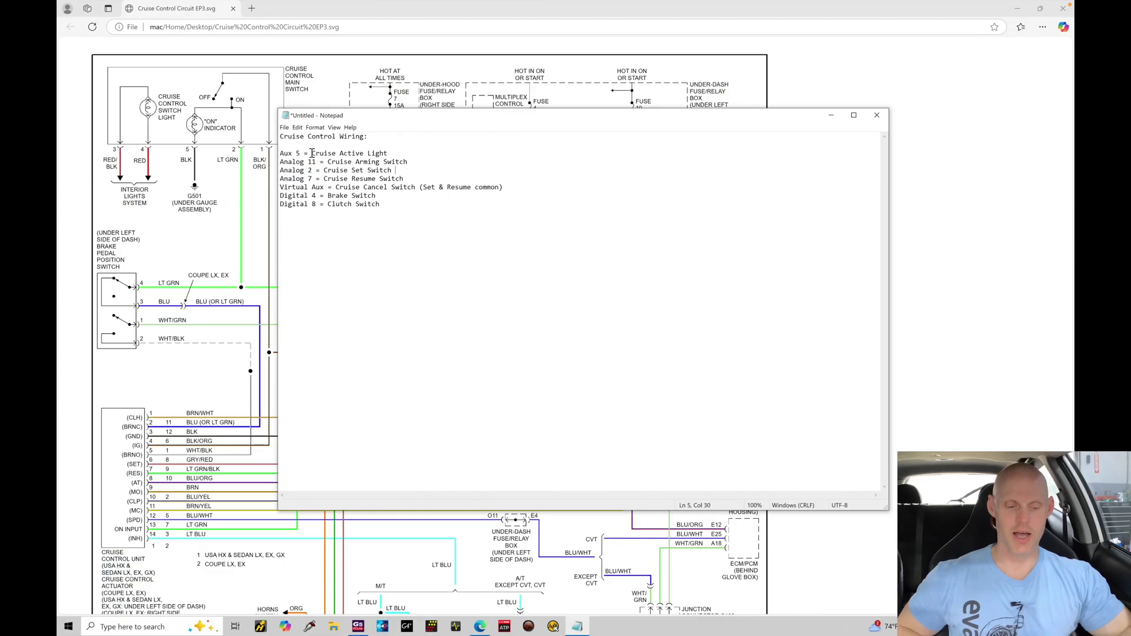
pyautogui.moveTo(313, 154); pyautogui.dragTo(387, 153)
pyautogui.click(289, 151)
pyautogui.moveTo(289, 151); pyautogui.dragTo(301, 153)
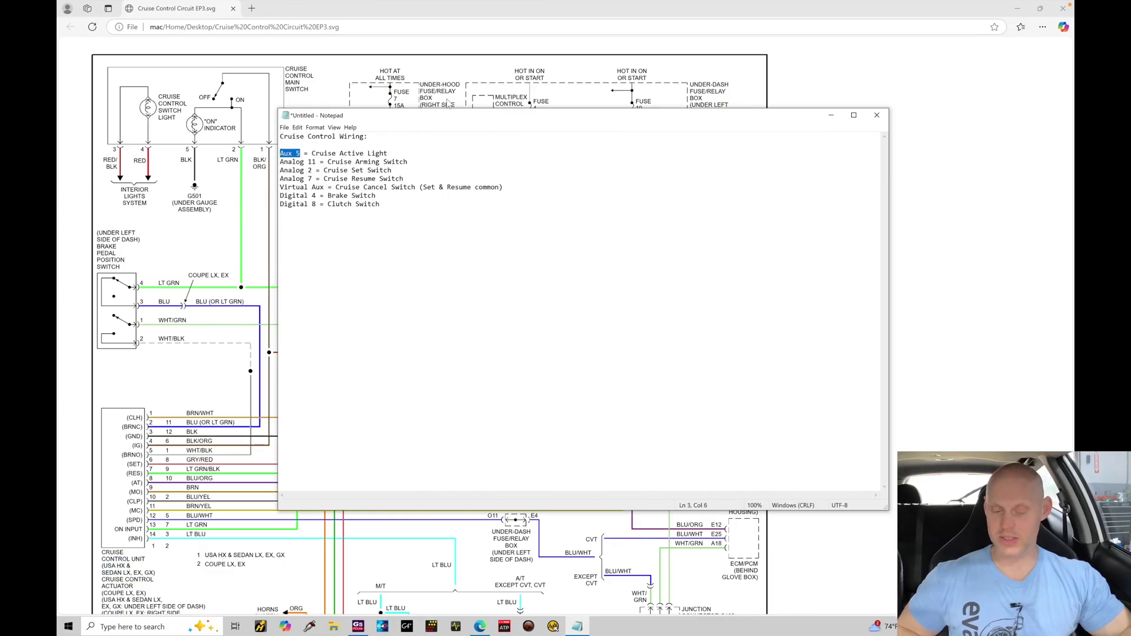
pyautogui.click(600, 71)
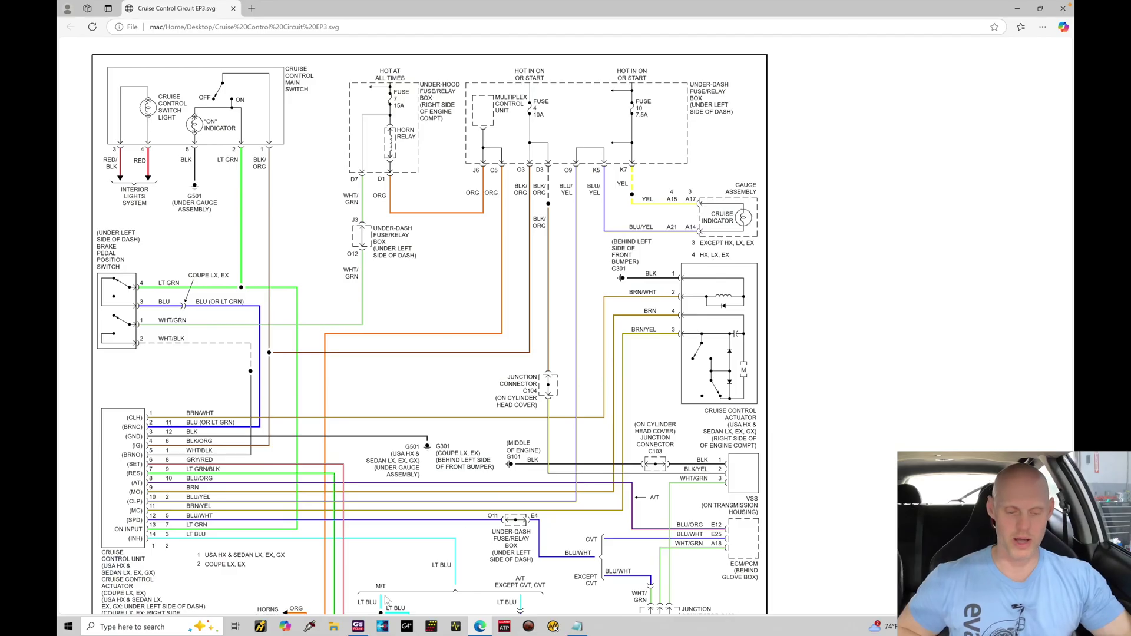
# Step: Return to PCLink and assign Aux 5 as the Cruise Active Light output
pyautogui.click(357, 626)
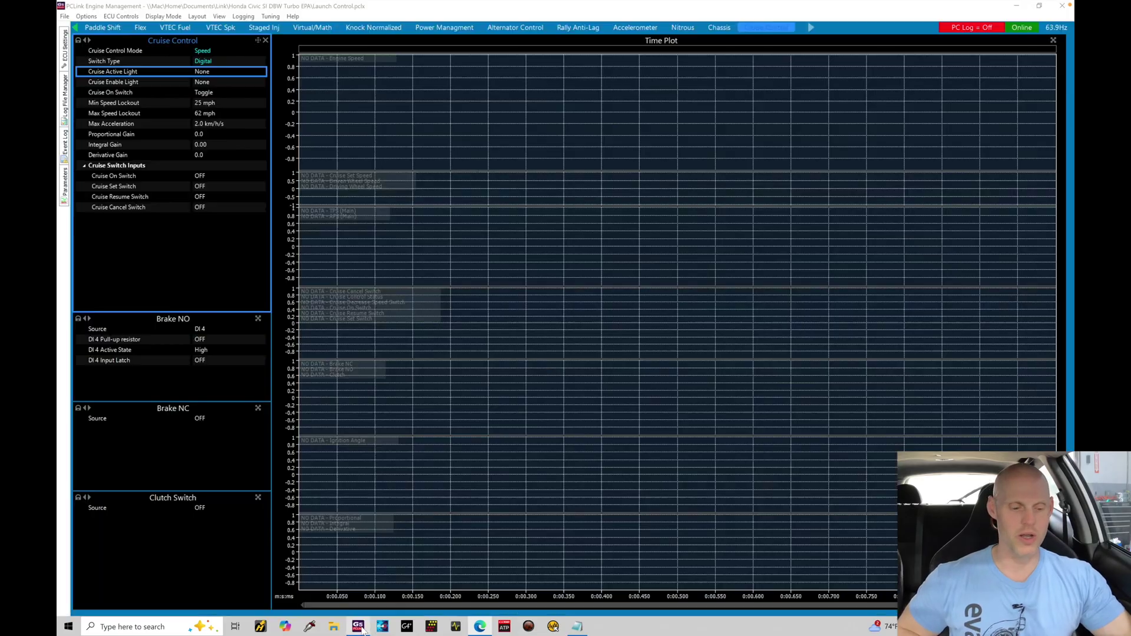
pyautogui.doubleClick(208, 73)
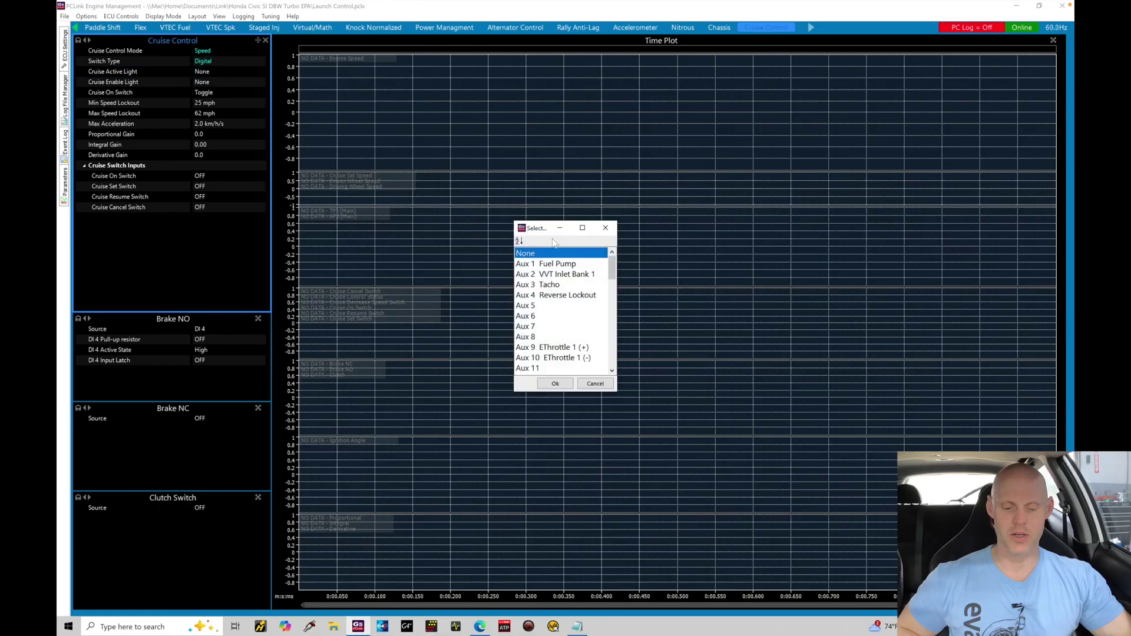
pyautogui.click(552, 306)
pyautogui.doubleClick(552, 309)
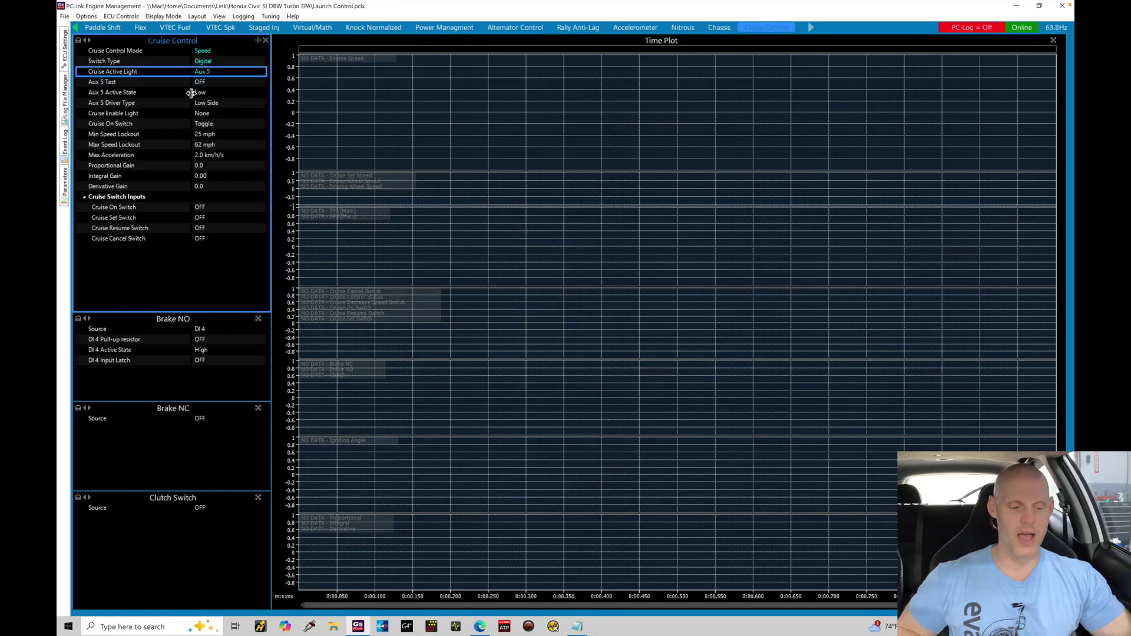
# Step: Test the cruise active light output by setting Aux 5 Test to ON, then back to OFF
pyautogui.click(219, 94)
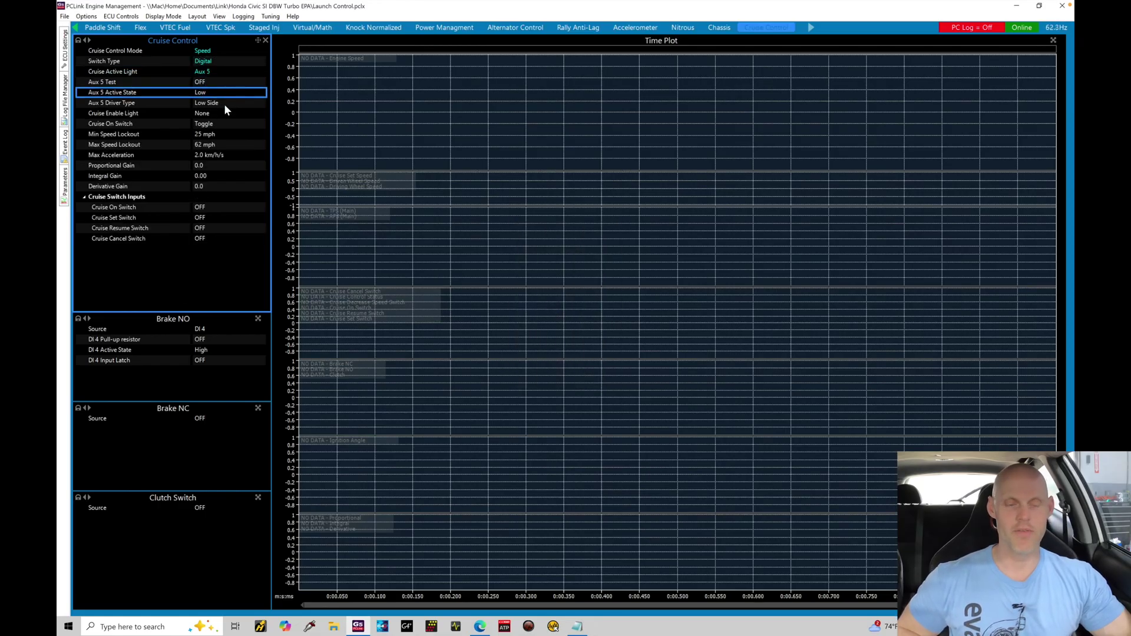
pyautogui.click(224, 104)
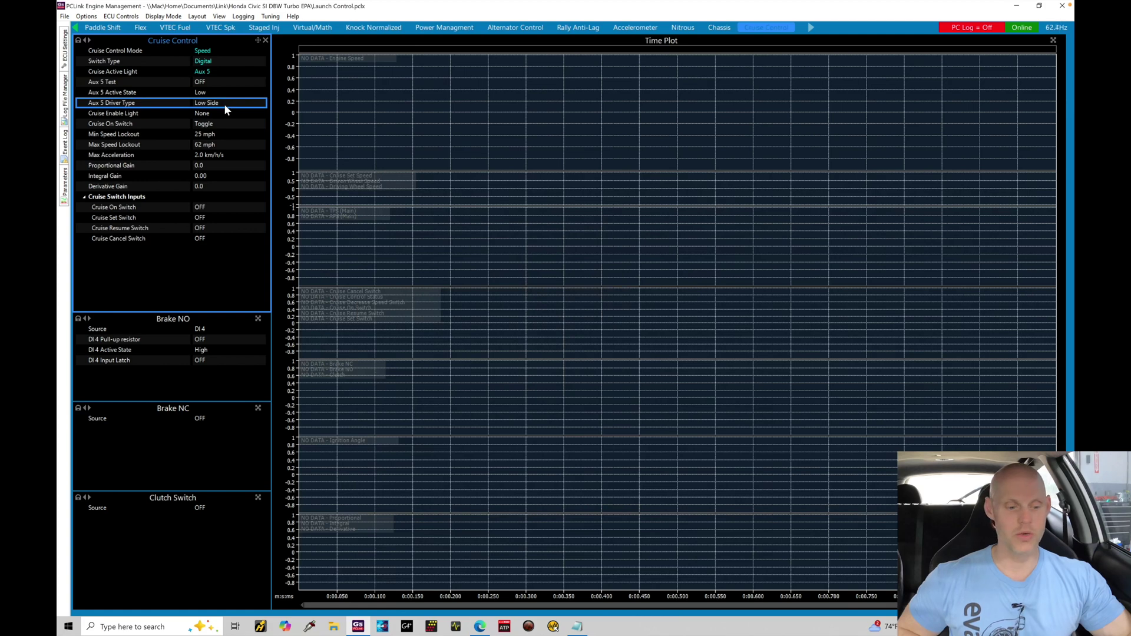
pyautogui.doubleClick(218, 82)
pyautogui.click(559, 266)
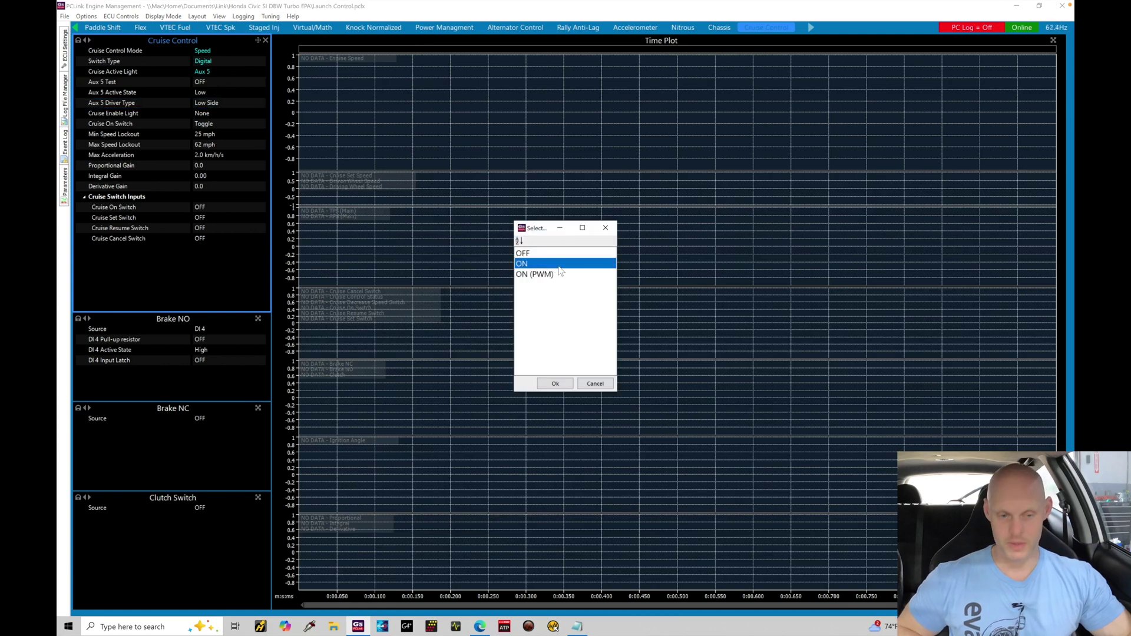
pyautogui.doubleClick(559, 266)
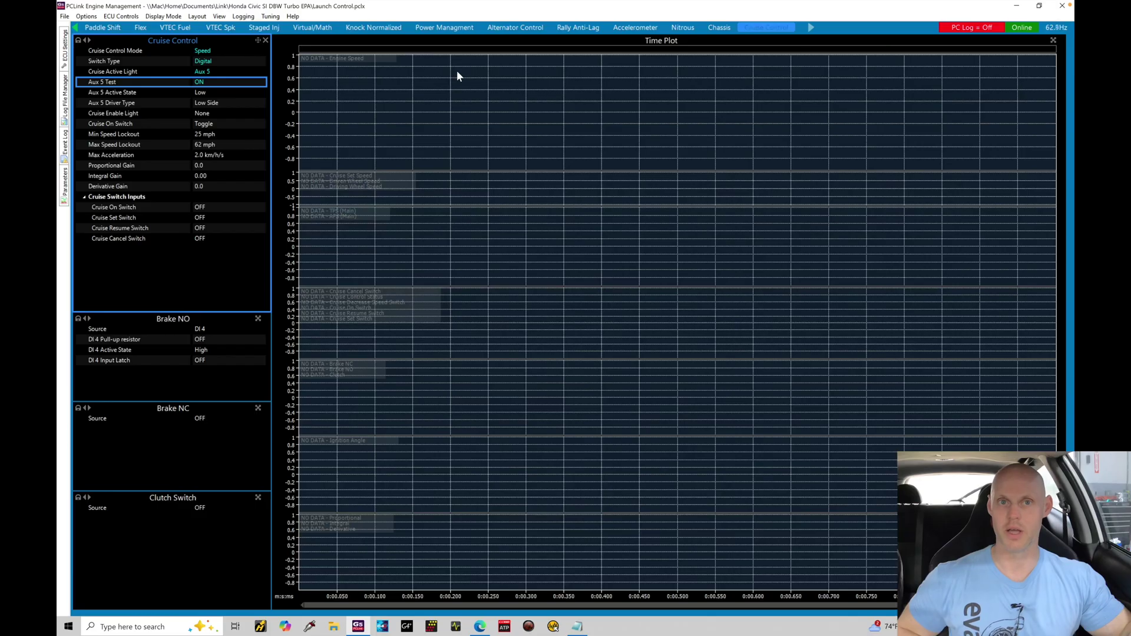
pyautogui.doubleClick(210, 84)
pyautogui.click(532, 252)
pyautogui.press('Return')
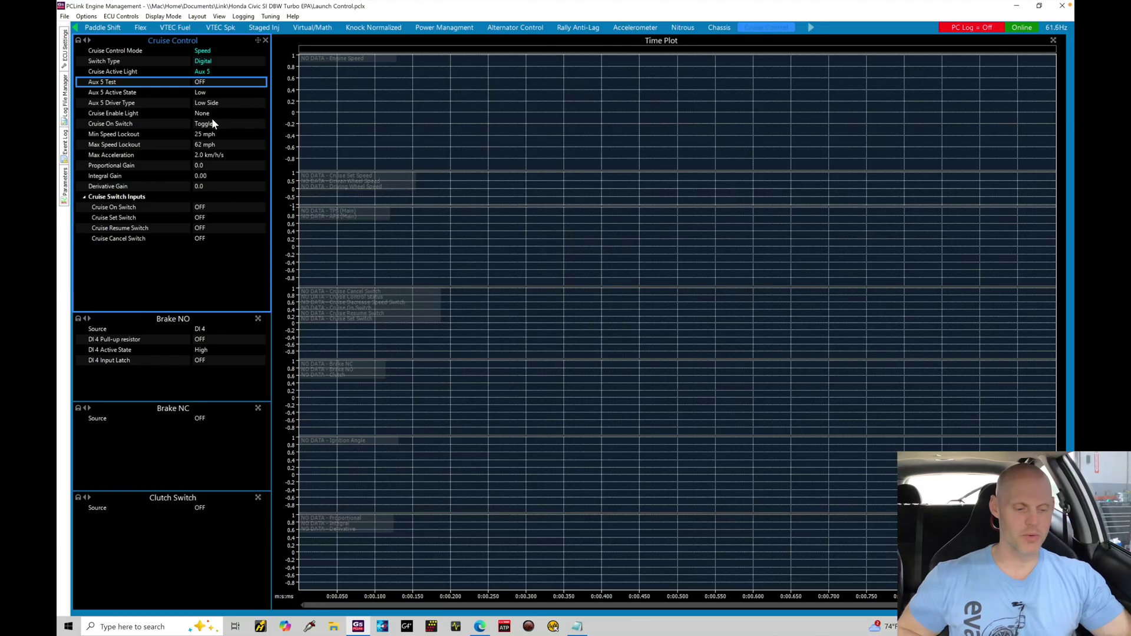
# Step: Review the Cruise Enable Light setting and keep the Cruise On Switch type as Toggle
pyautogui.click(175, 114)
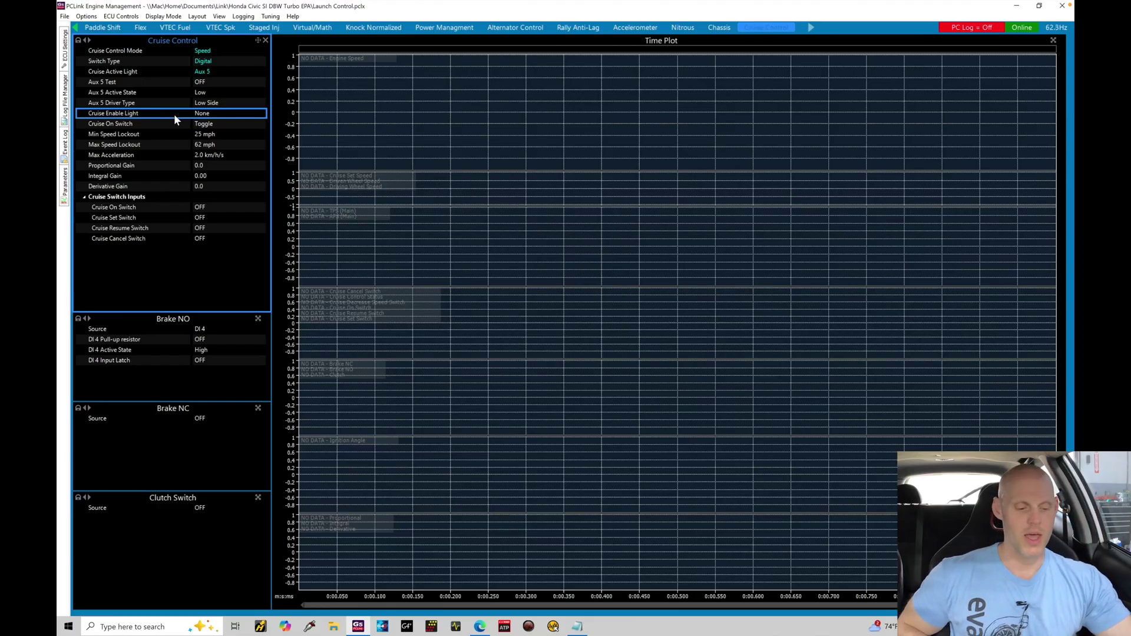
pyautogui.click(159, 125)
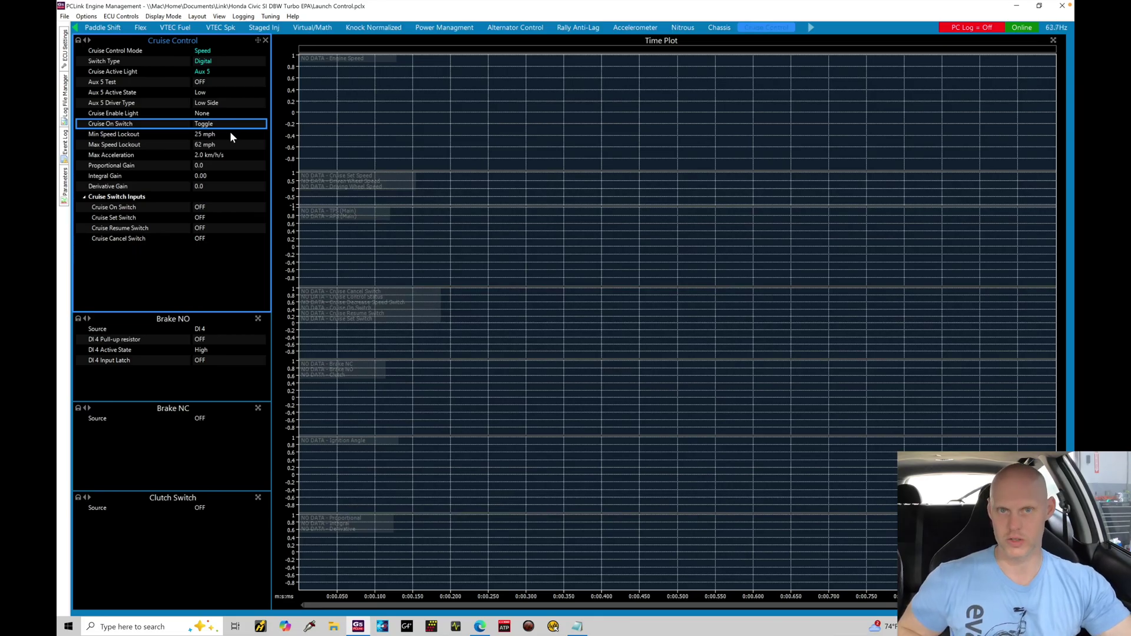
pyautogui.click(207, 124)
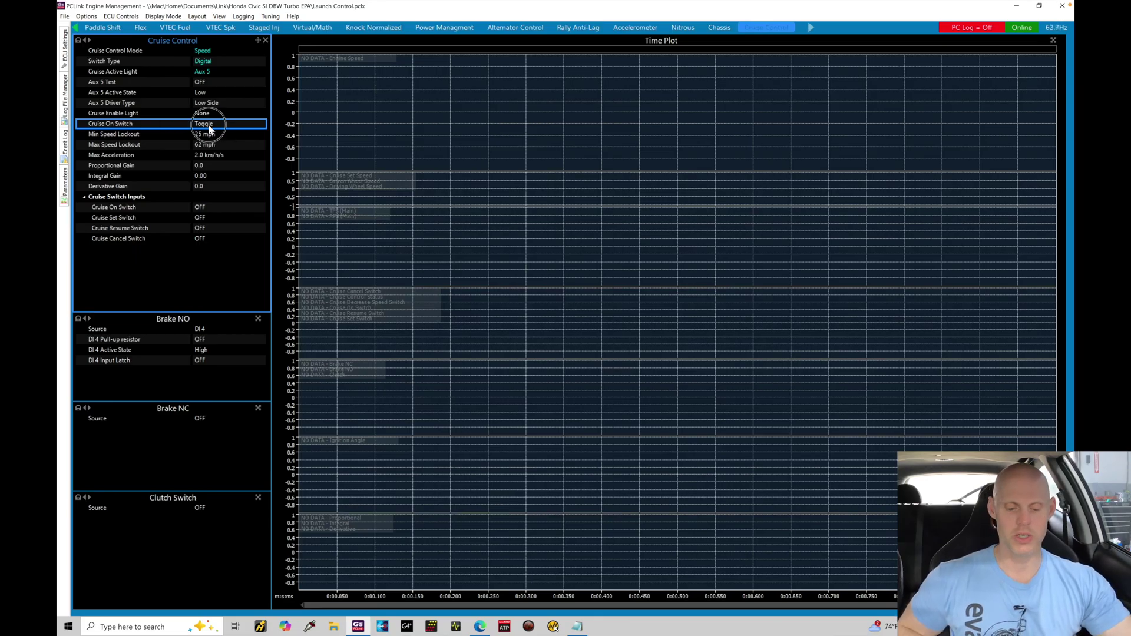
pyautogui.doubleClick(209, 125)
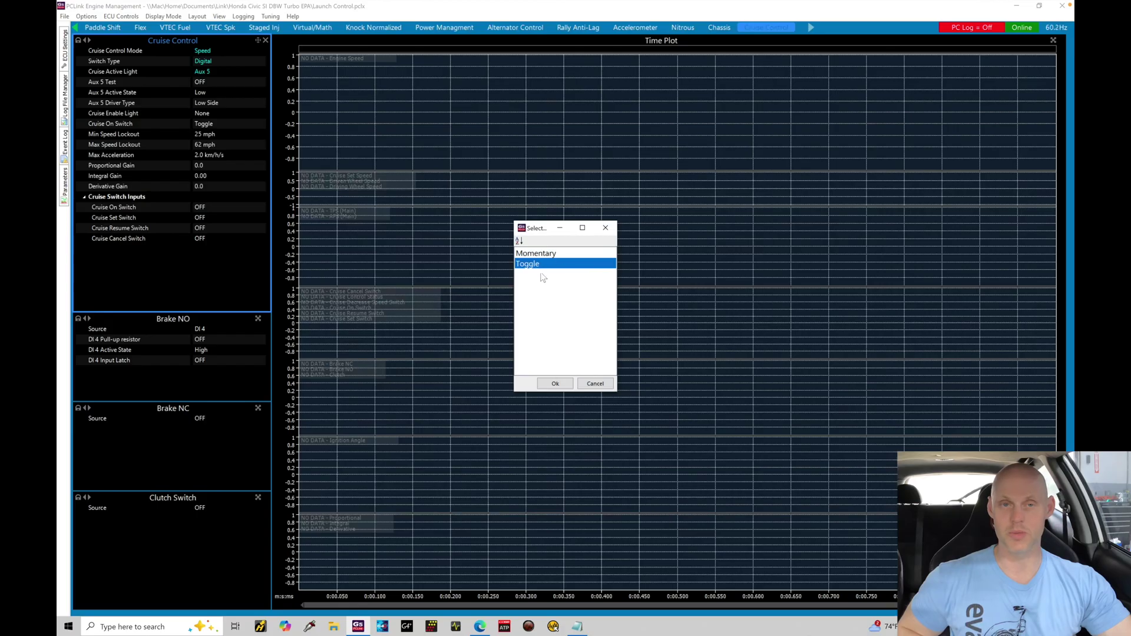
pyautogui.click(563, 383)
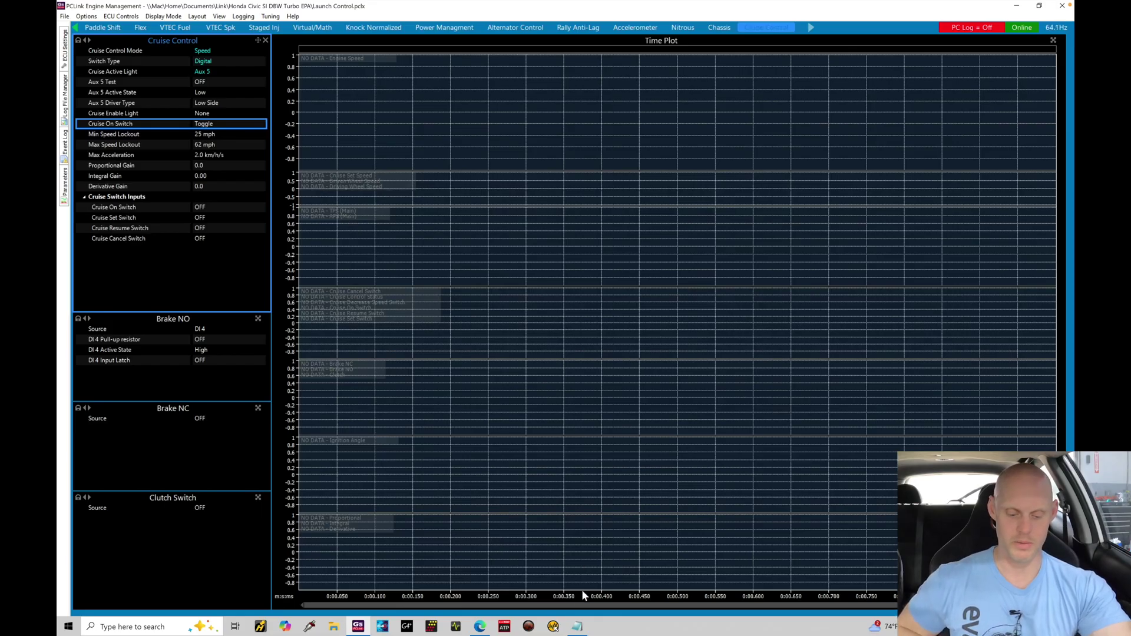
# Step: Switch to the browser's cruise control circuit diagram and check the Notepad wiring notes for the input assigned to the Cruise Arming Switch
pyautogui.click(482, 626)
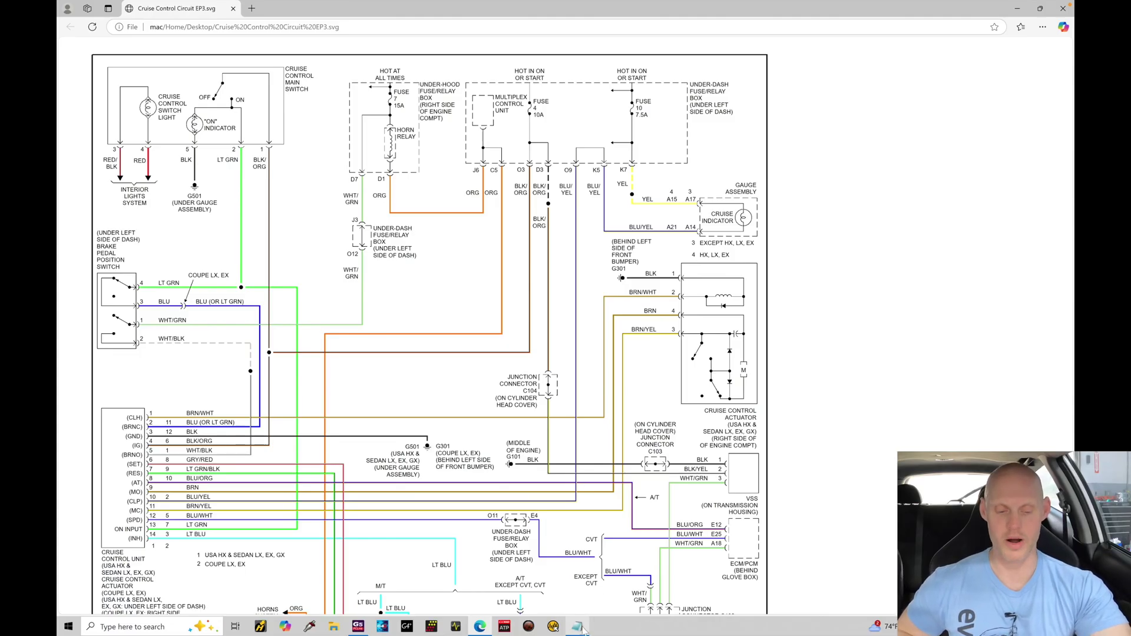
pyautogui.click(582, 628)
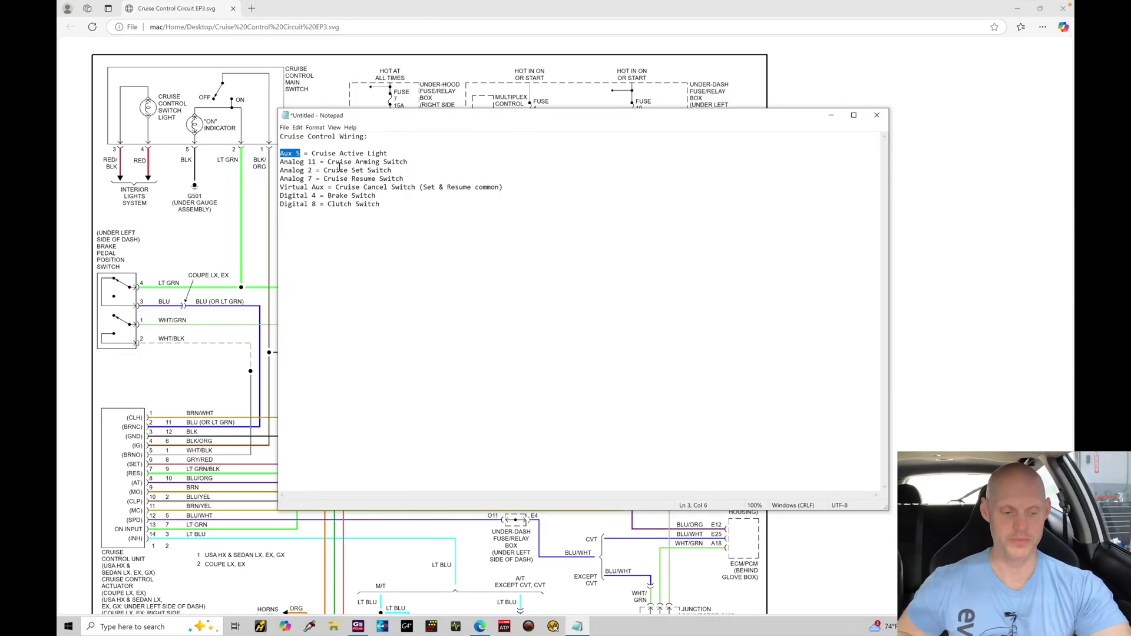
pyautogui.moveTo(328, 162); pyautogui.dragTo(412, 163)
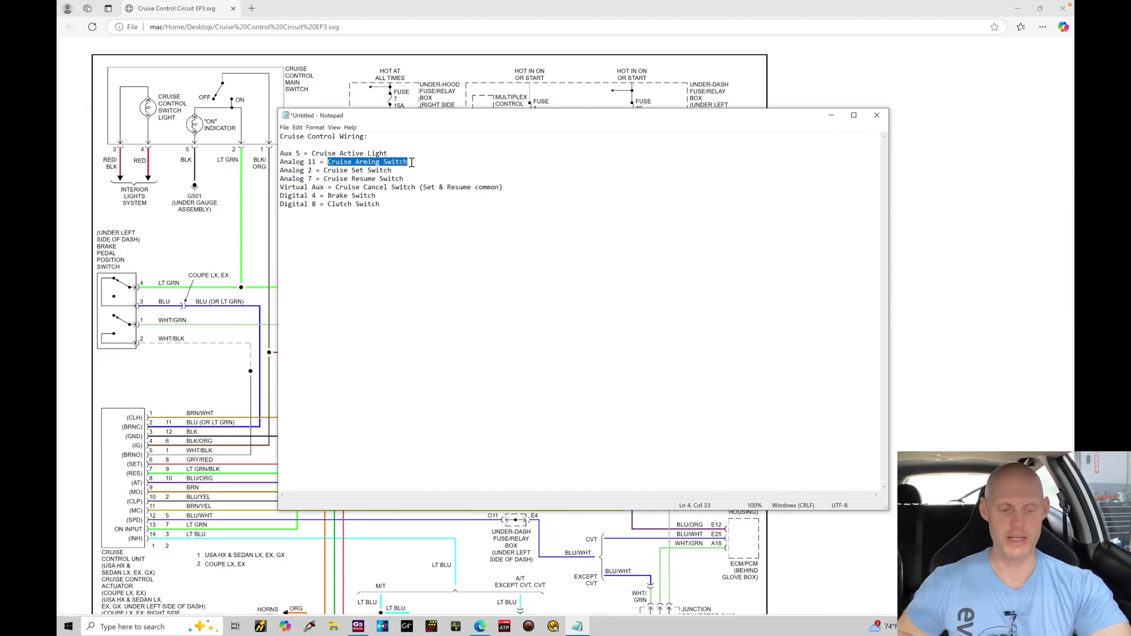
pyautogui.moveTo(281, 162); pyautogui.dragTo(318, 163)
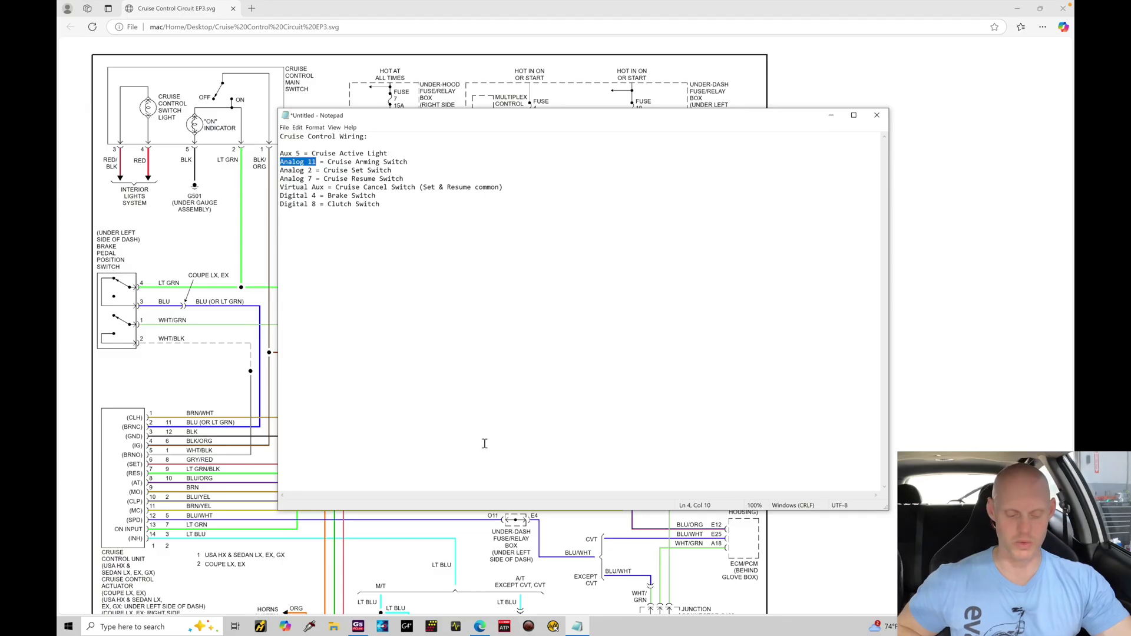
# Step: Return to PCLink, assign Analog 11 - DI as the Cruise On Switch input and start recording a PC log
pyautogui.click(360, 628)
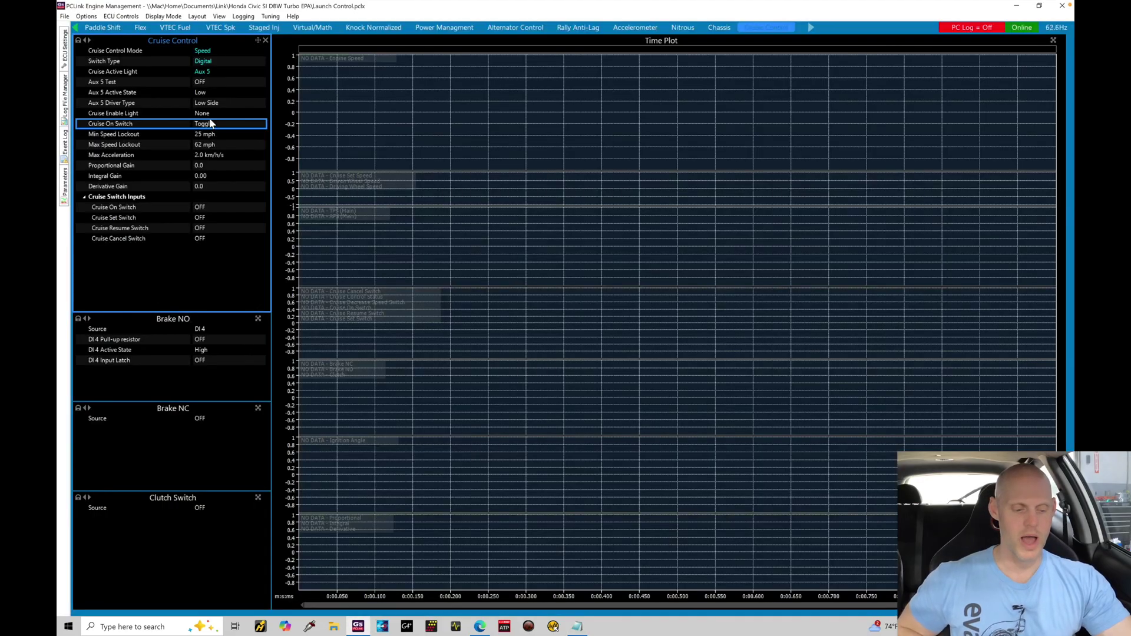
pyautogui.doubleClick(207, 210)
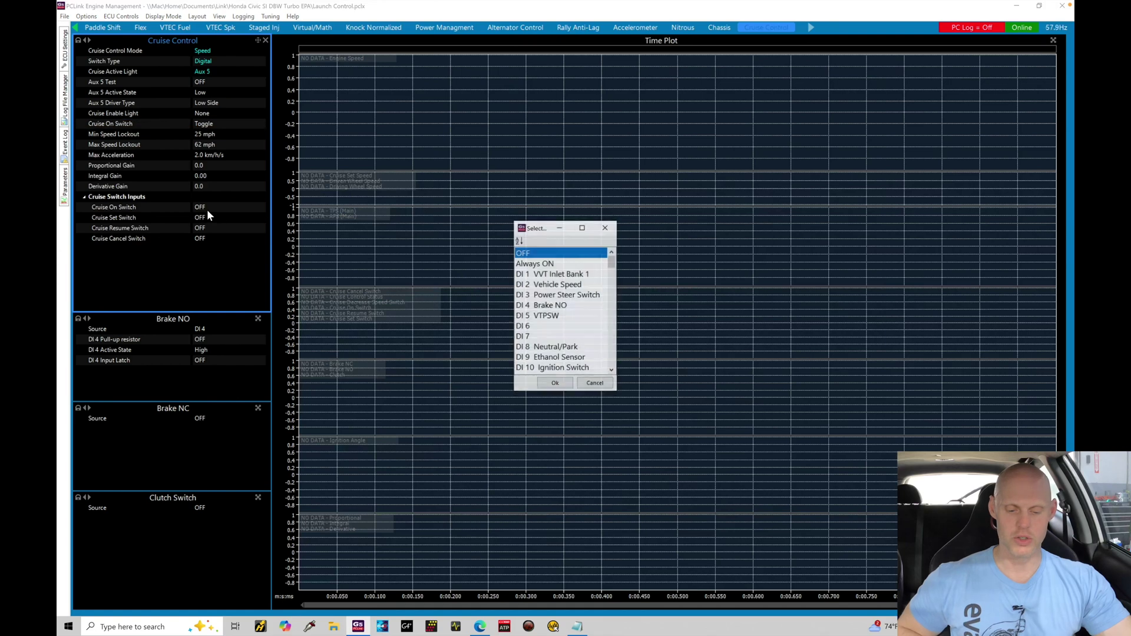
pyautogui.moveTo(612, 270); pyautogui.dragTo(618, 341)
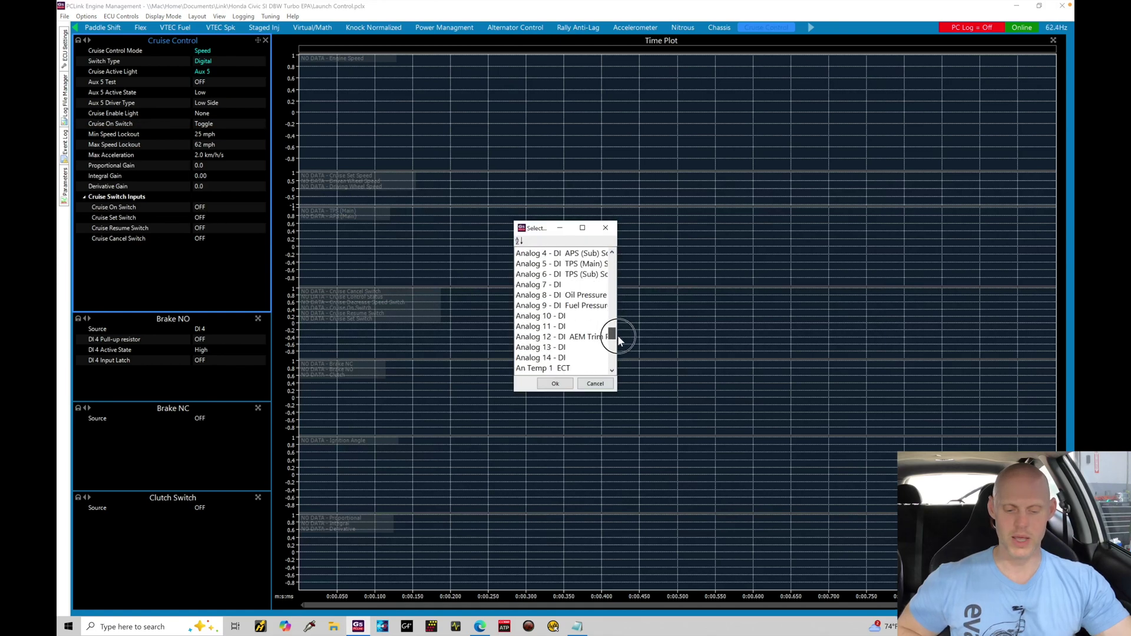
pyautogui.click(576, 328)
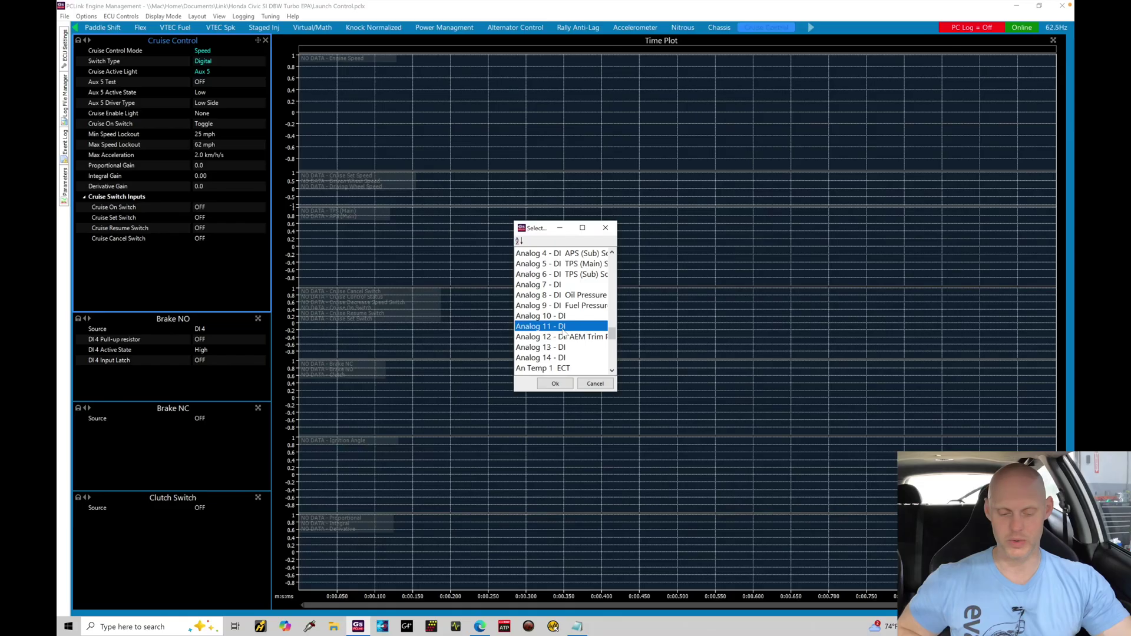
pyautogui.click(557, 385)
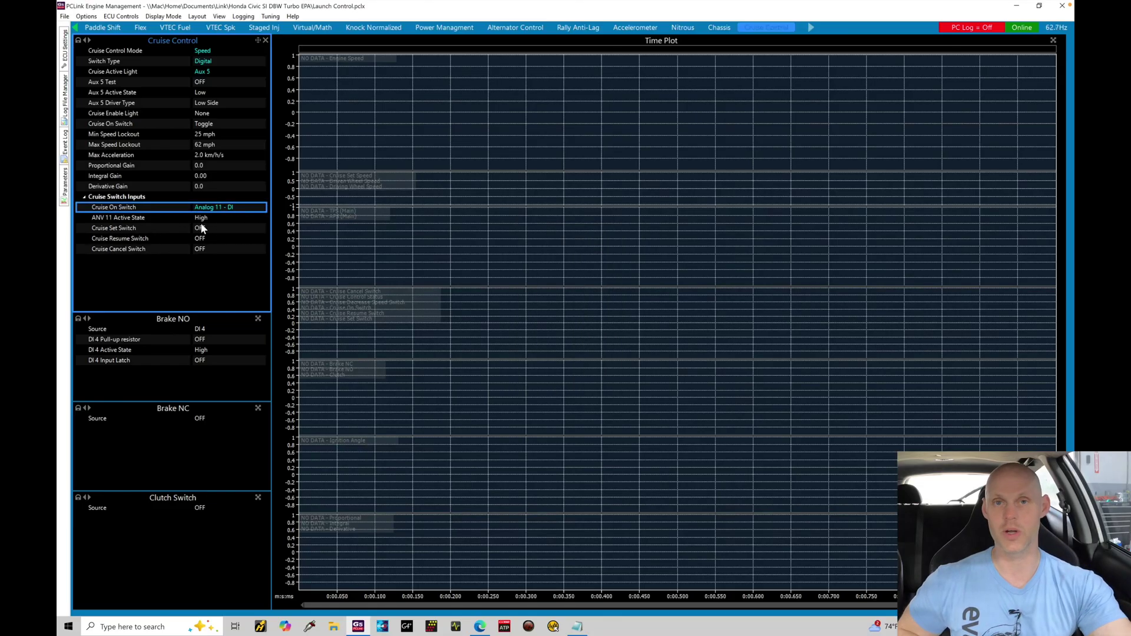
pyautogui.click(242, 16)
pyautogui.click(277, 119)
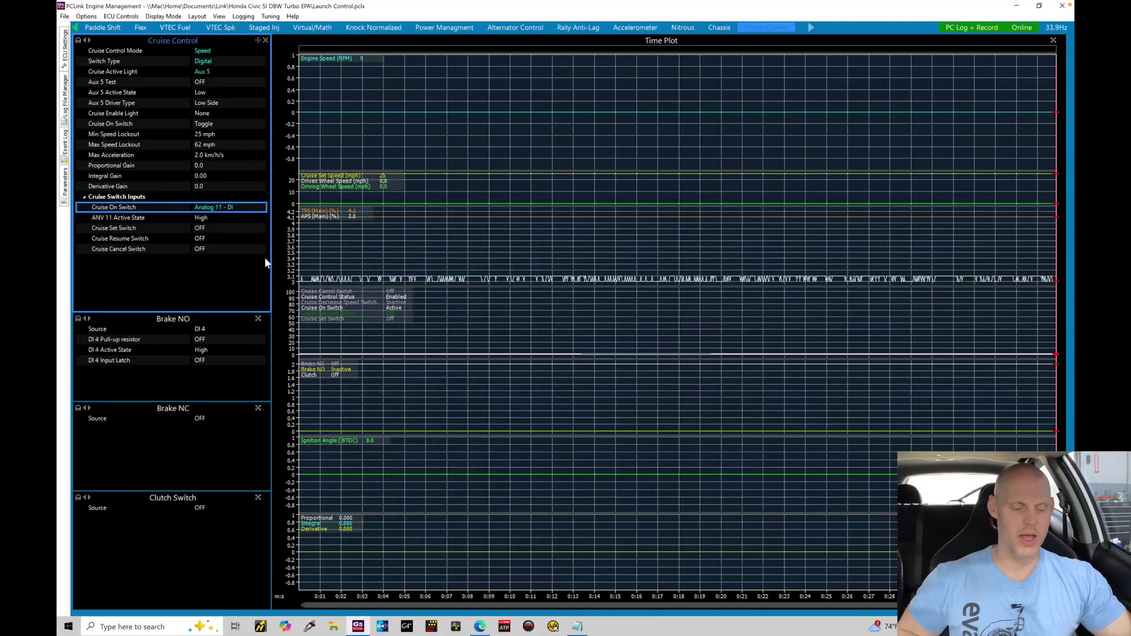
# Step: Examine the steering wheel's set/resume wiring in the browser's circuit diagram and look up the Cruise Set Switch input in the Notepad notes
pyautogui.click(145, 230)
pyautogui.click(159, 239)
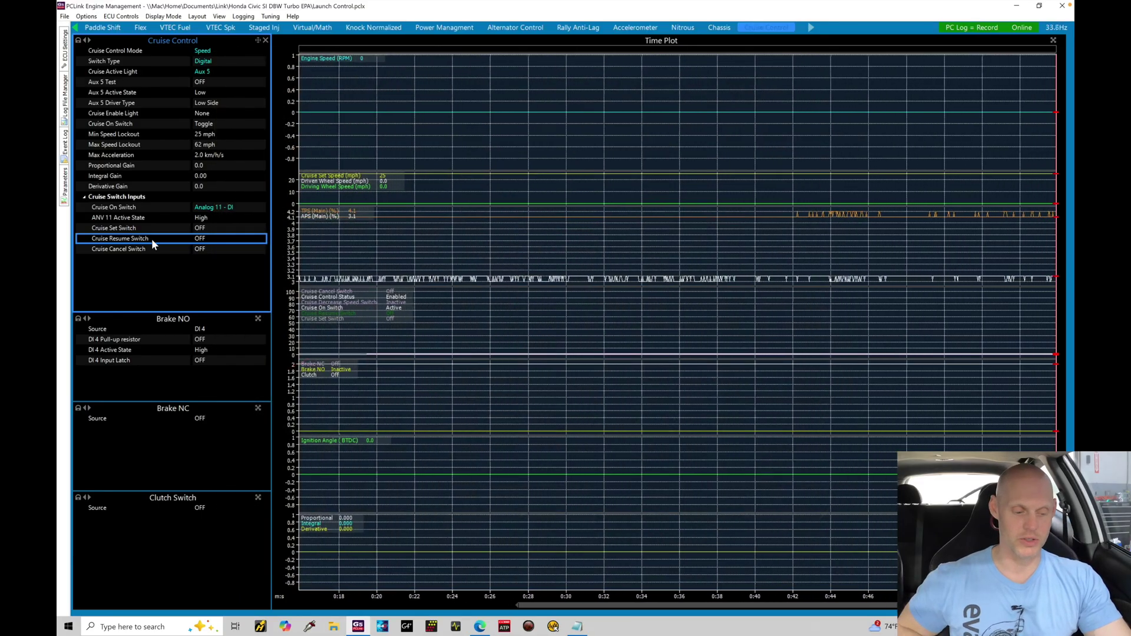
pyautogui.click(181, 228)
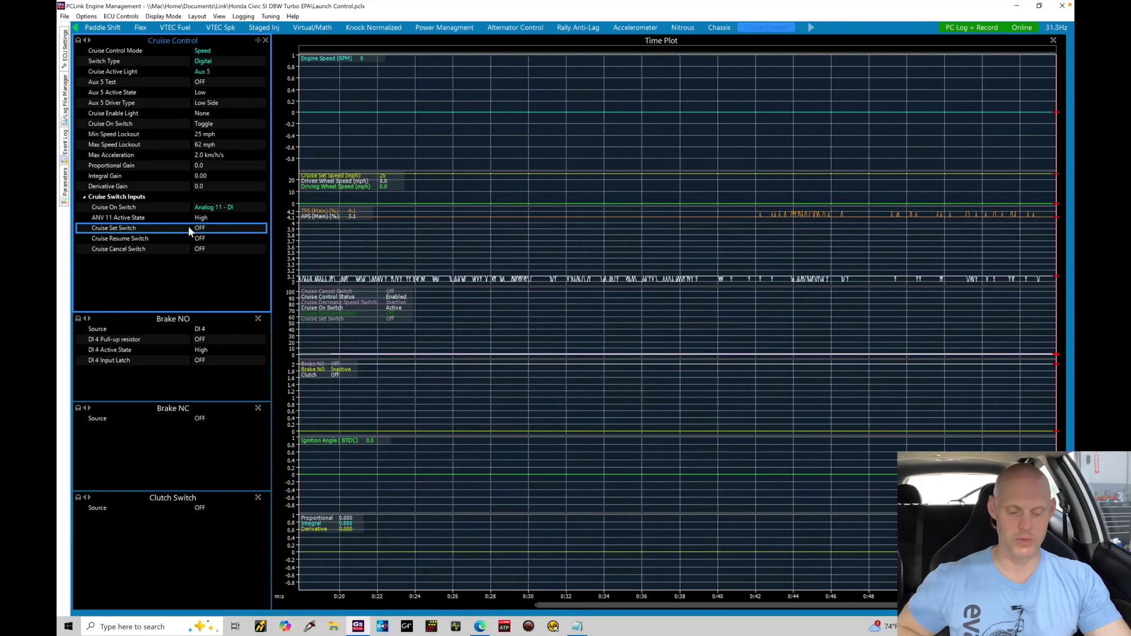
pyautogui.click(480, 627)
pyautogui.scroll(-6, 264, 420)
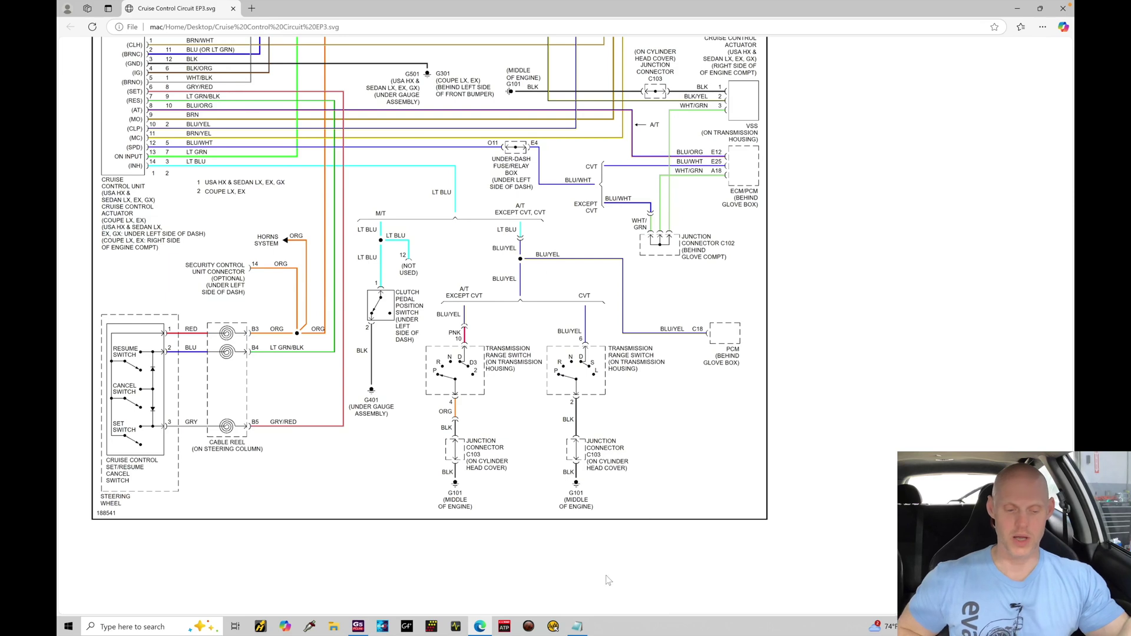
pyautogui.click(579, 628)
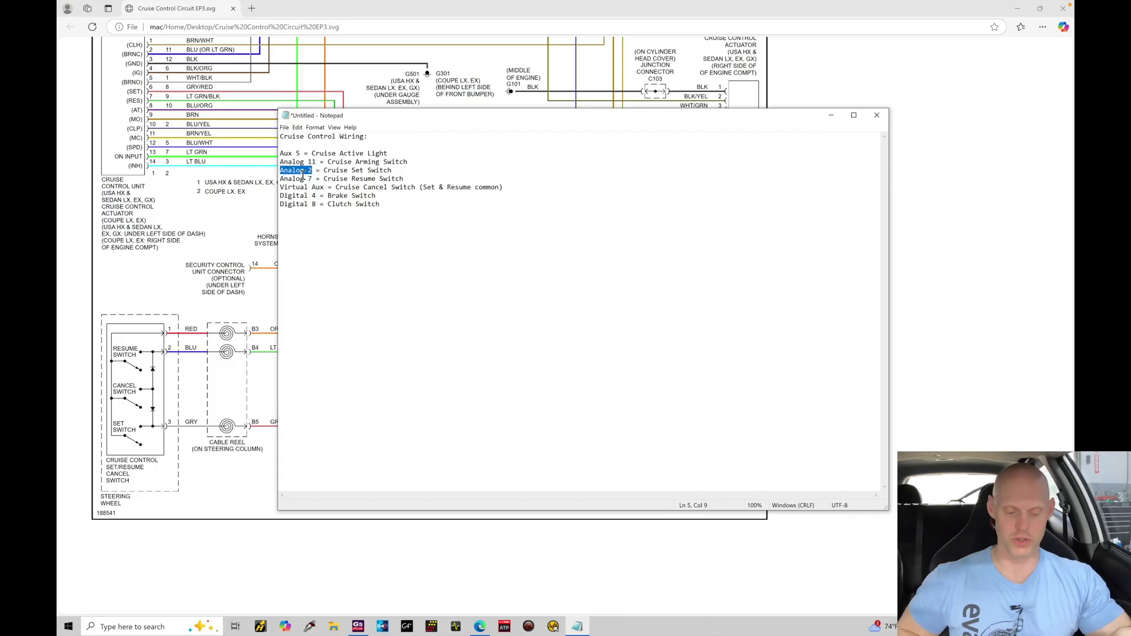
# Step: Return to PCLink and assign Analog 2 - DI as the Cruise Set Switch input
pyautogui.hotkey('alt', 'Tab')
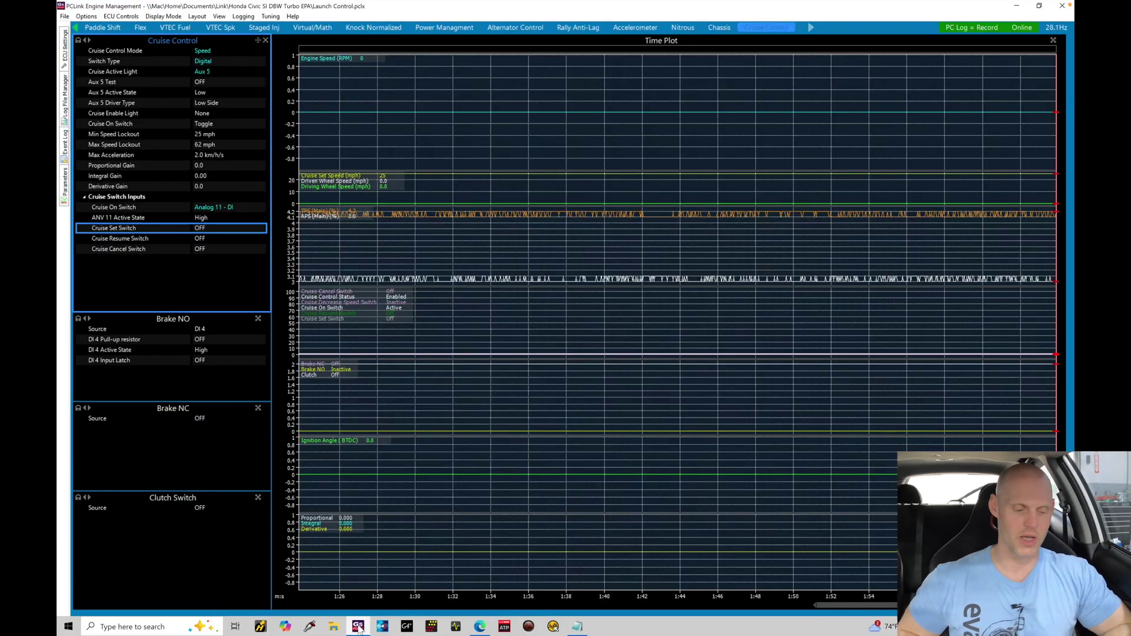
pyautogui.doubleClick(203, 228)
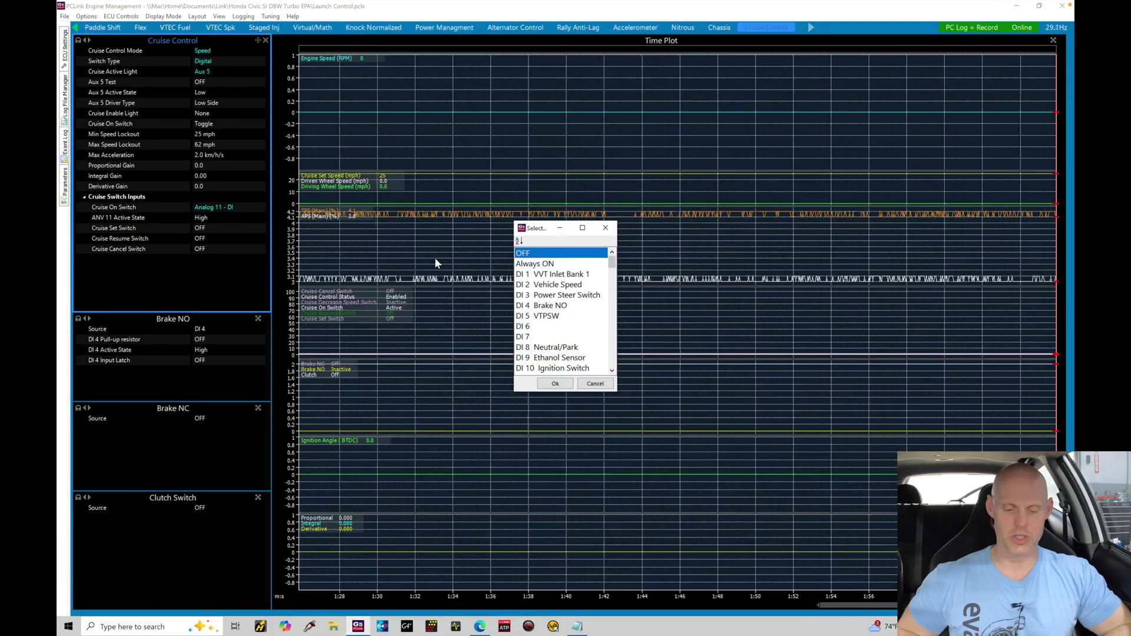
pyautogui.scroll(-10, 607, 300)
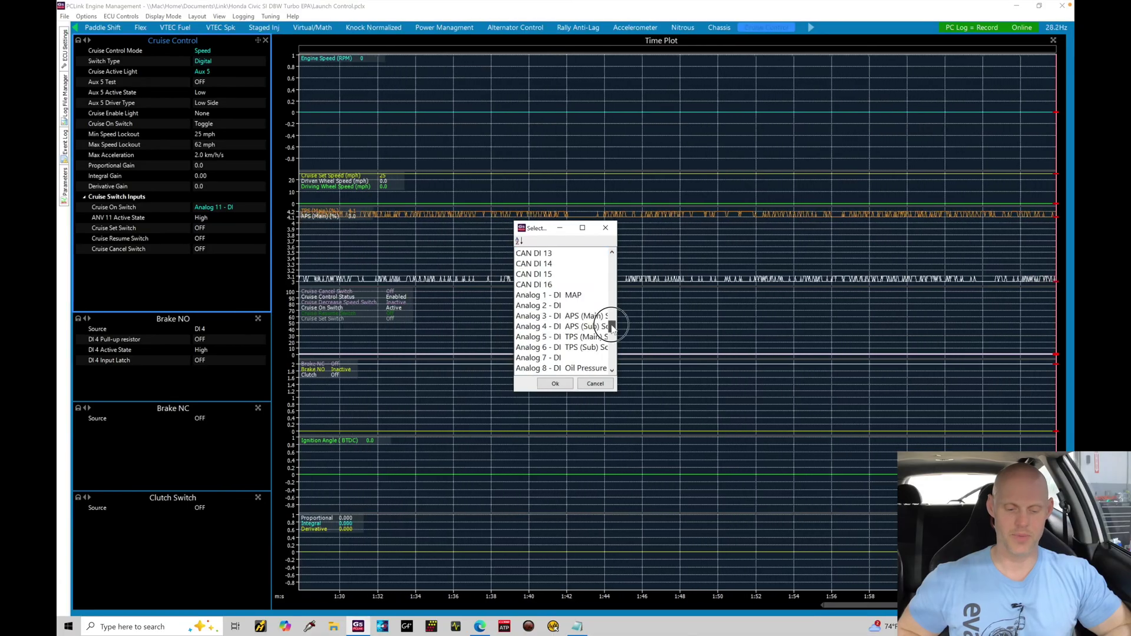
pyautogui.doubleClick(538, 274)
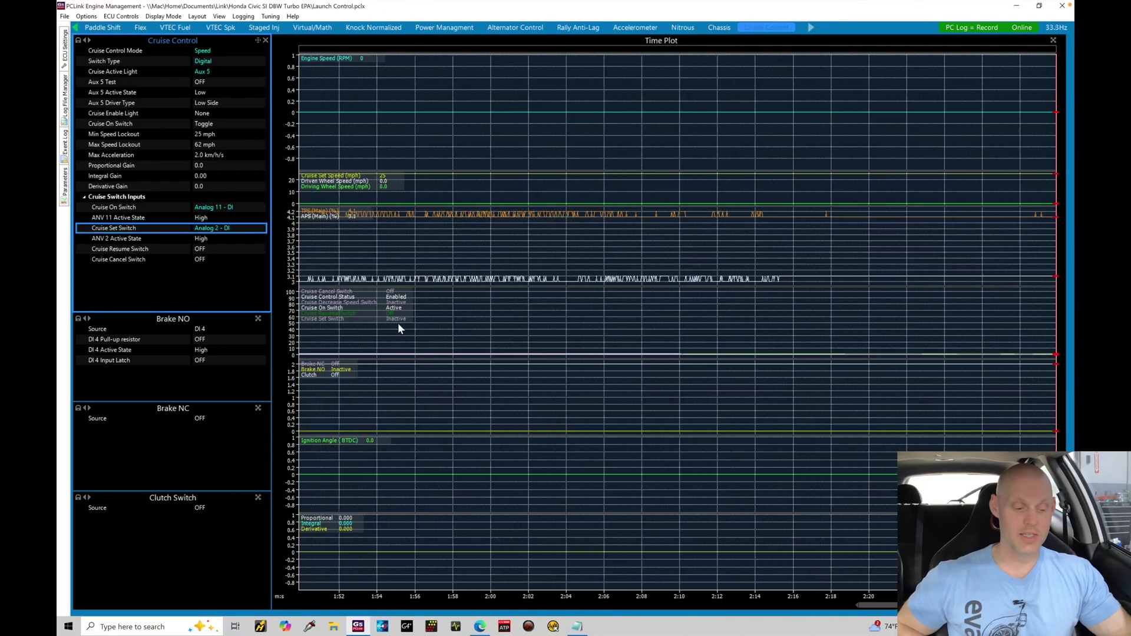
# Step: Check the resume switch wiring in the browser's circuit diagram and its assigned input in the Notepad notes
pyautogui.click(218, 249)
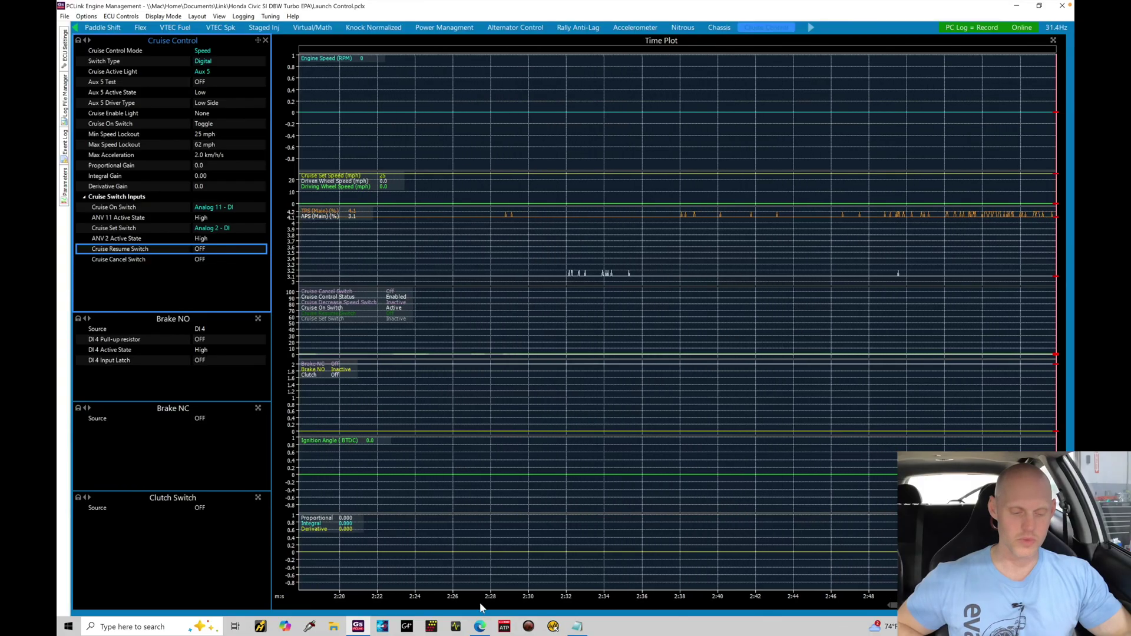
pyautogui.click(481, 626)
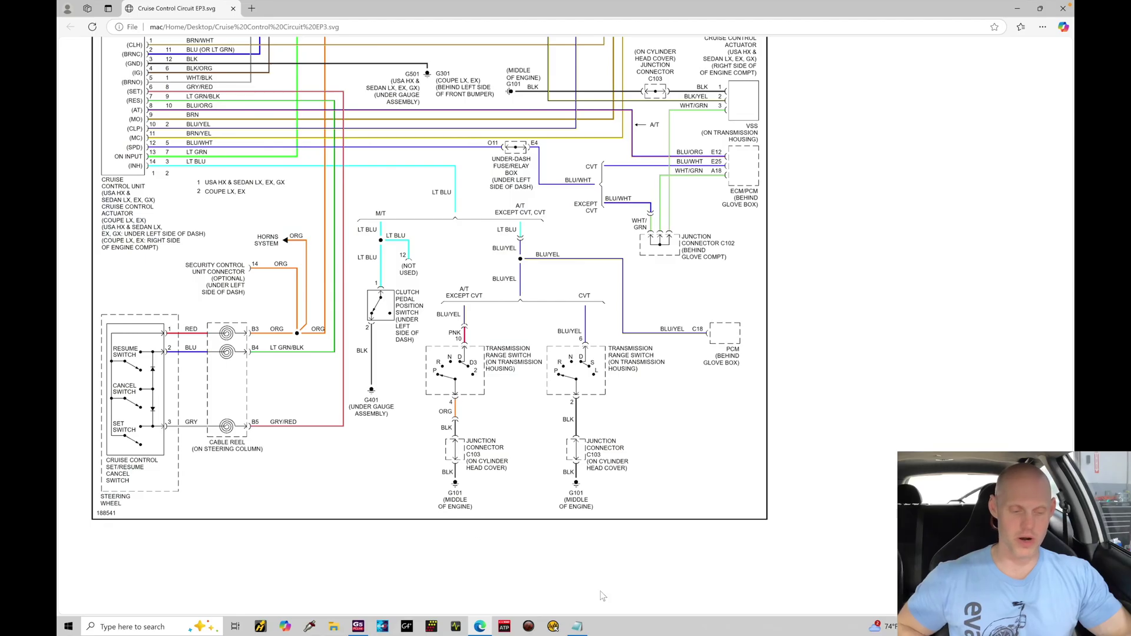
pyautogui.click(578, 627)
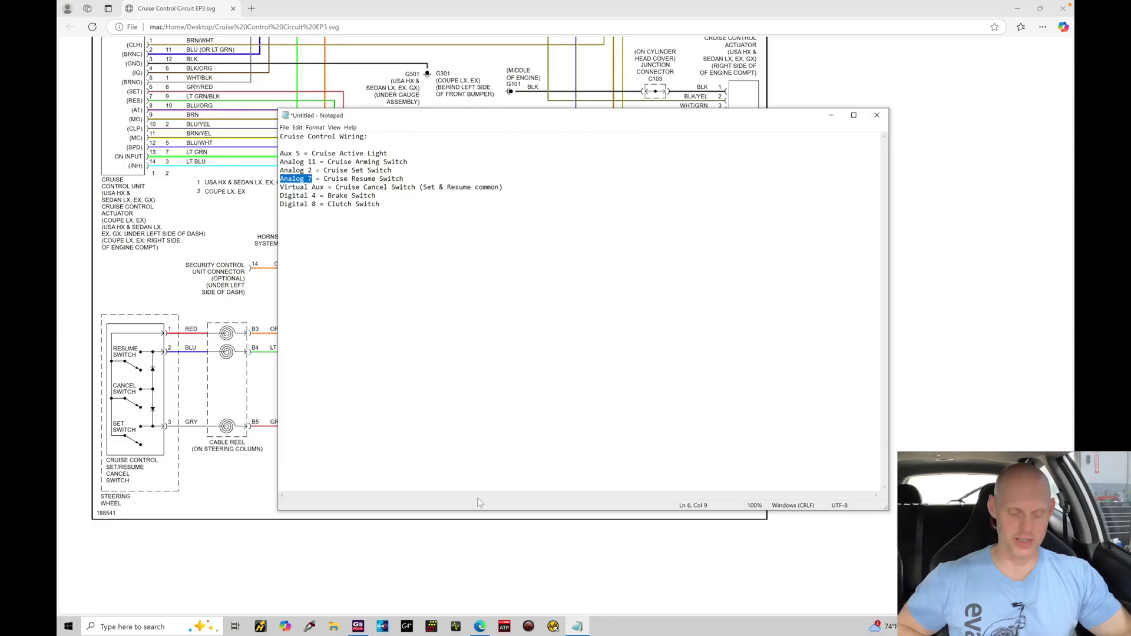
# Step: Return to PCLink and assign Analog 7 - DI as the Cruise Resume Switch input
pyautogui.click(359, 624)
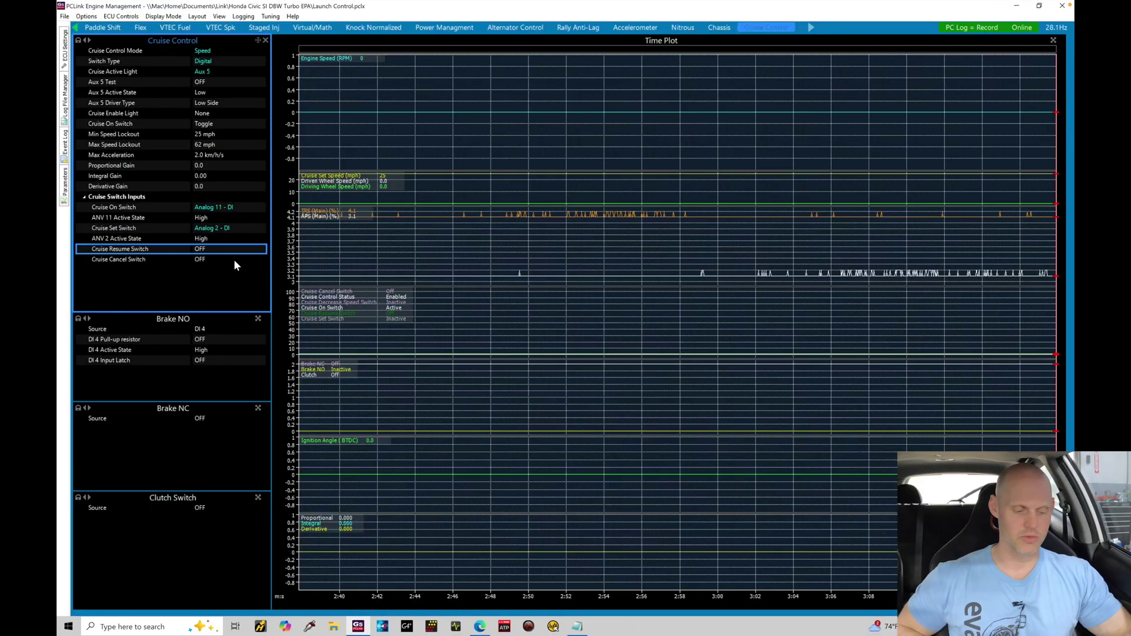
pyautogui.doubleClick(207, 249)
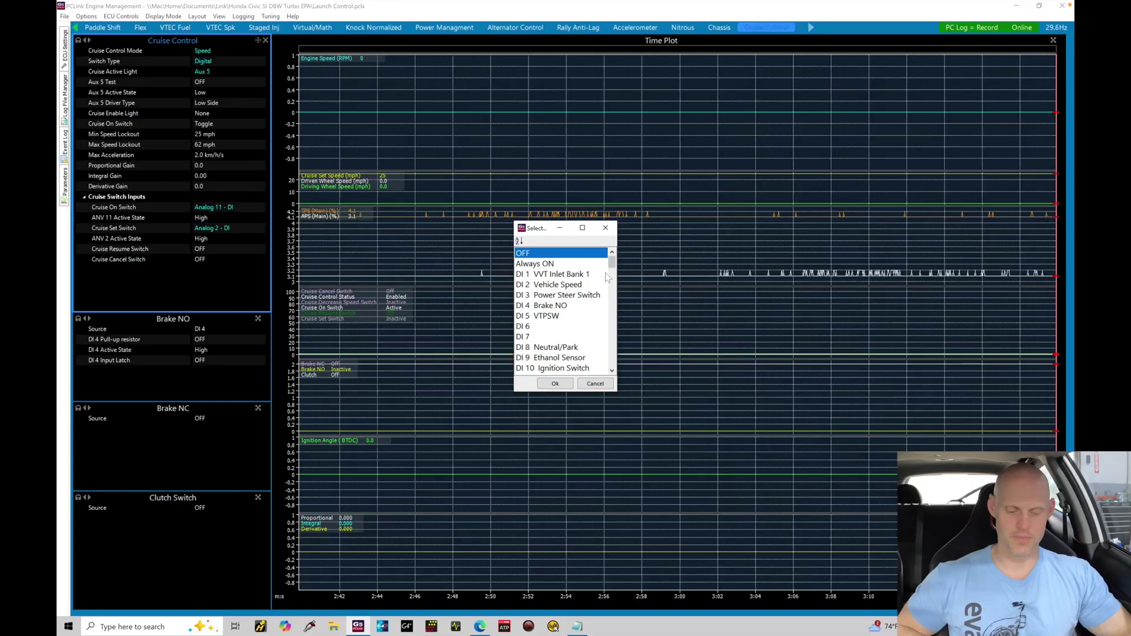
pyautogui.moveTo(612, 260); pyautogui.dragTo(616, 338)
pyautogui.click(548, 285)
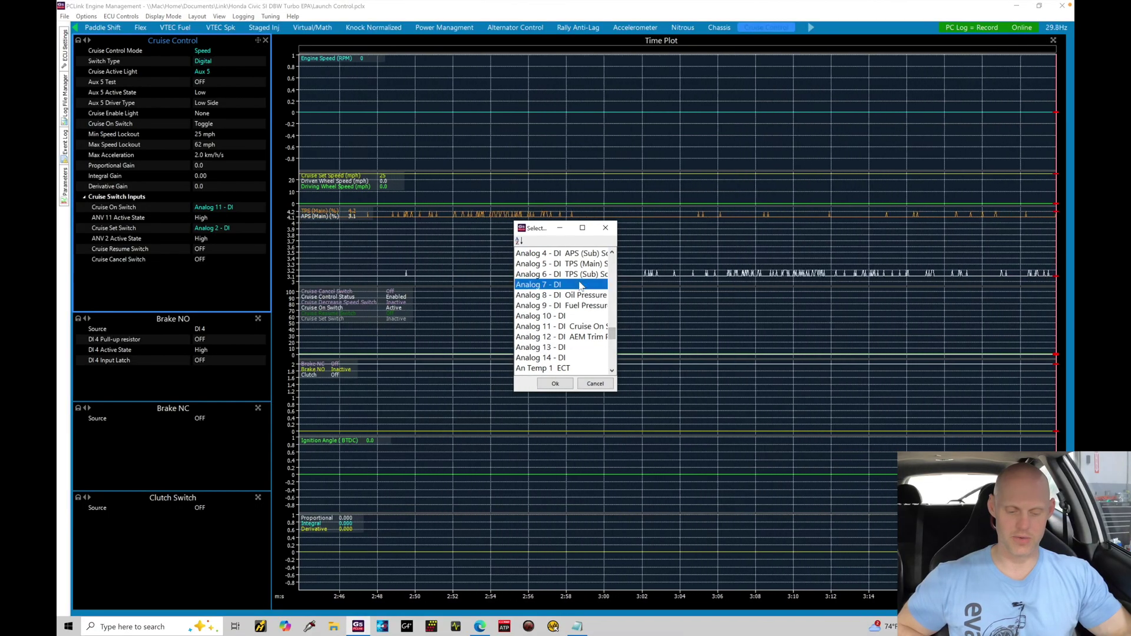
pyautogui.click(555, 383)
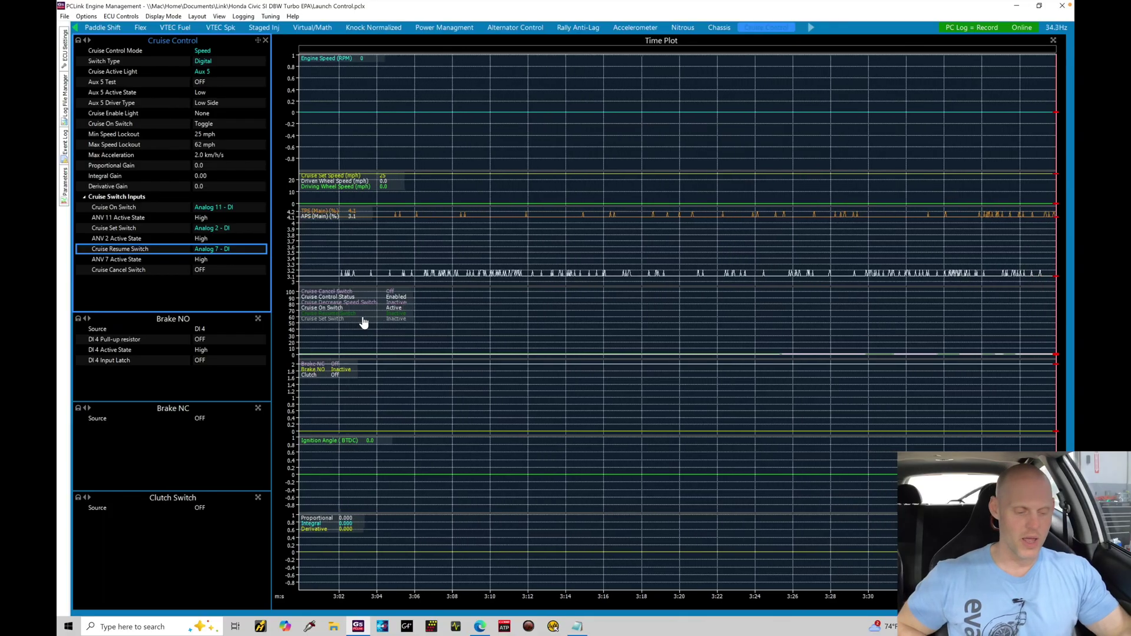
# Step: Review the cancel switch wiring in the browser's circuit diagram and assign Virtual Aux 1 as the Cruise Cancel Switch in PCLink
pyautogui.click(214, 273)
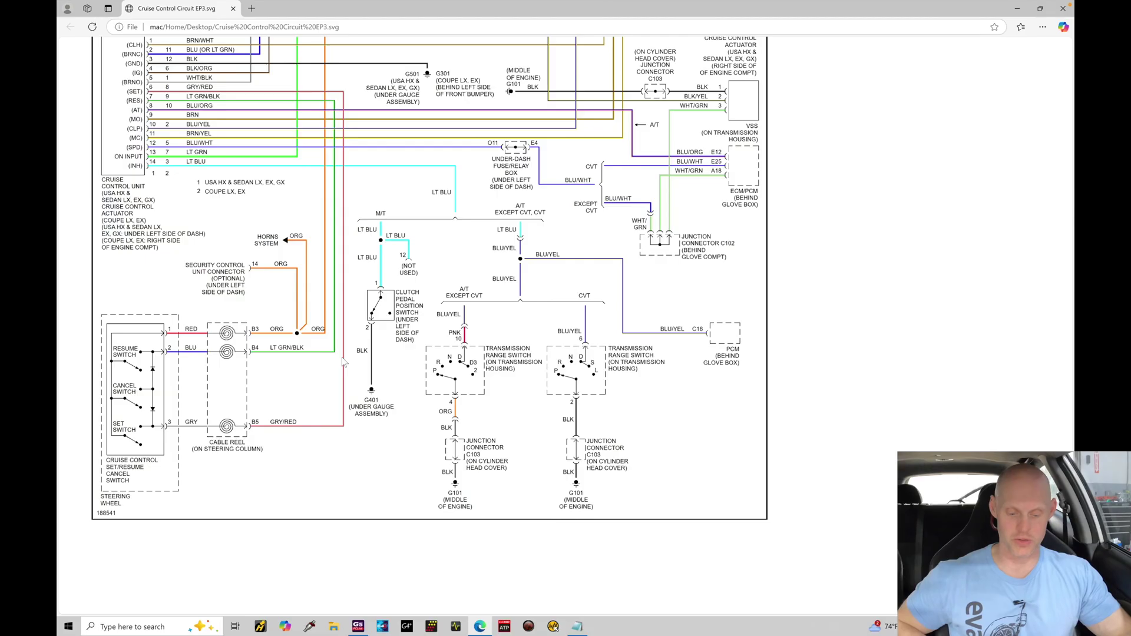
pyautogui.click(360, 626)
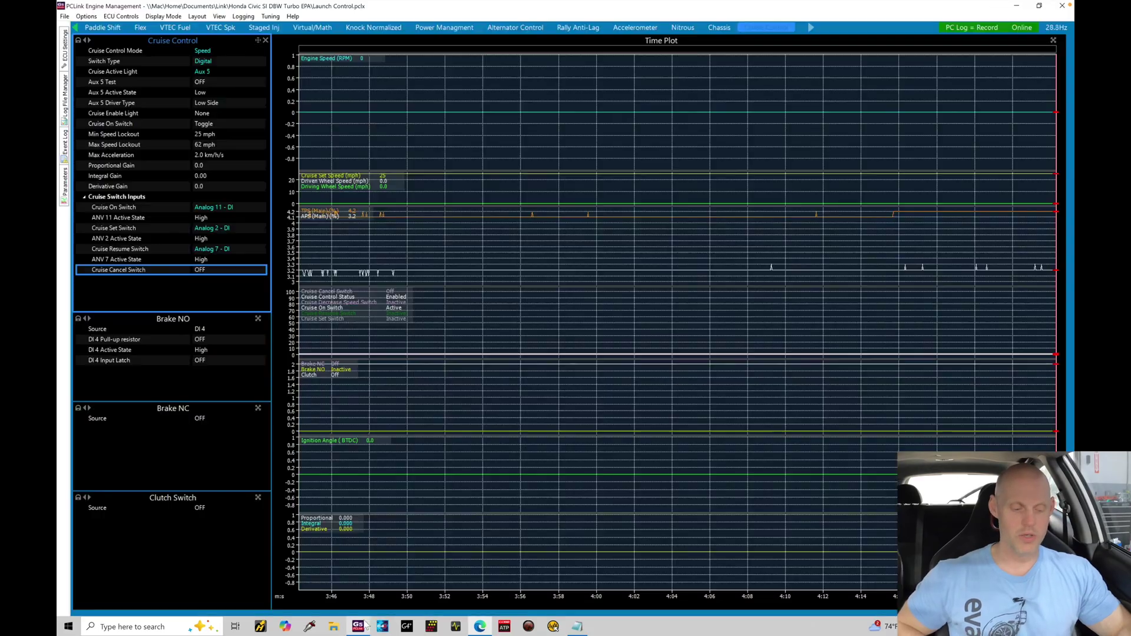
pyautogui.doubleClick(205, 271)
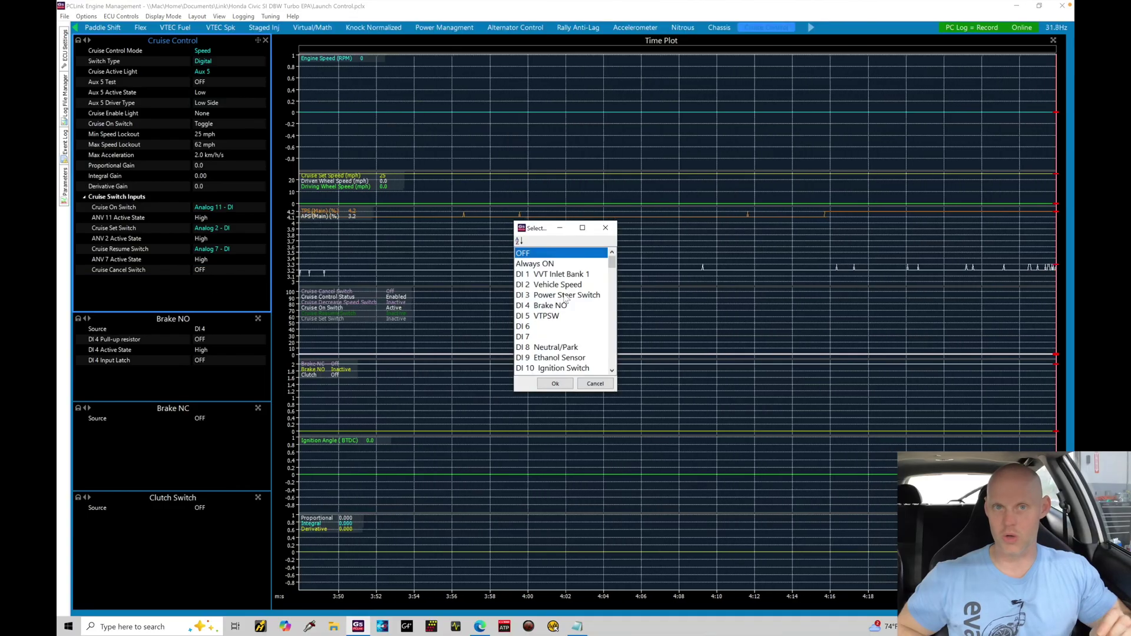
pyautogui.moveTo(612, 268); pyautogui.dragTo(612, 293)
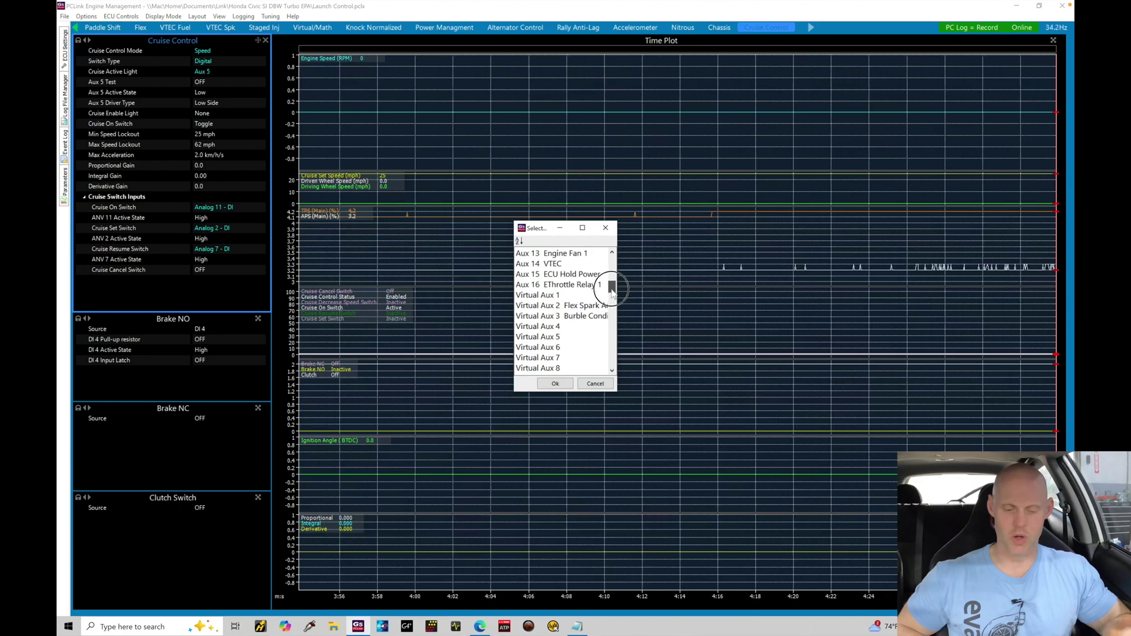
pyautogui.click(537, 294)
pyautogui.click(555, 384)
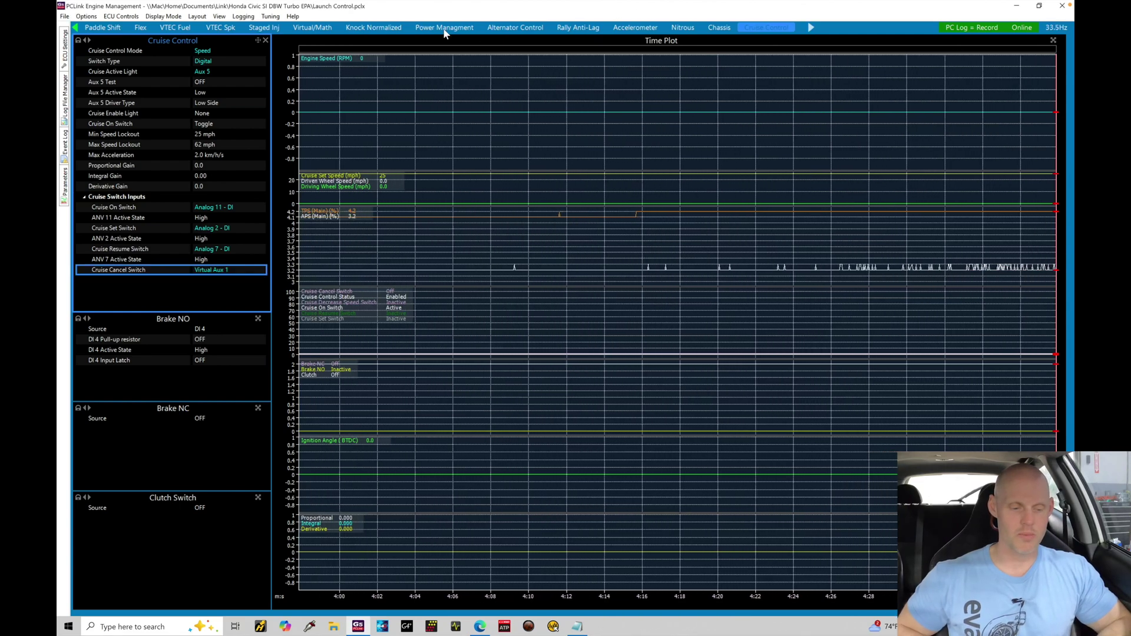
# Step: Open the Virtual/Math page and set the Virtual Aux 1 function to Off/On
pyautogui.click(319, 29)
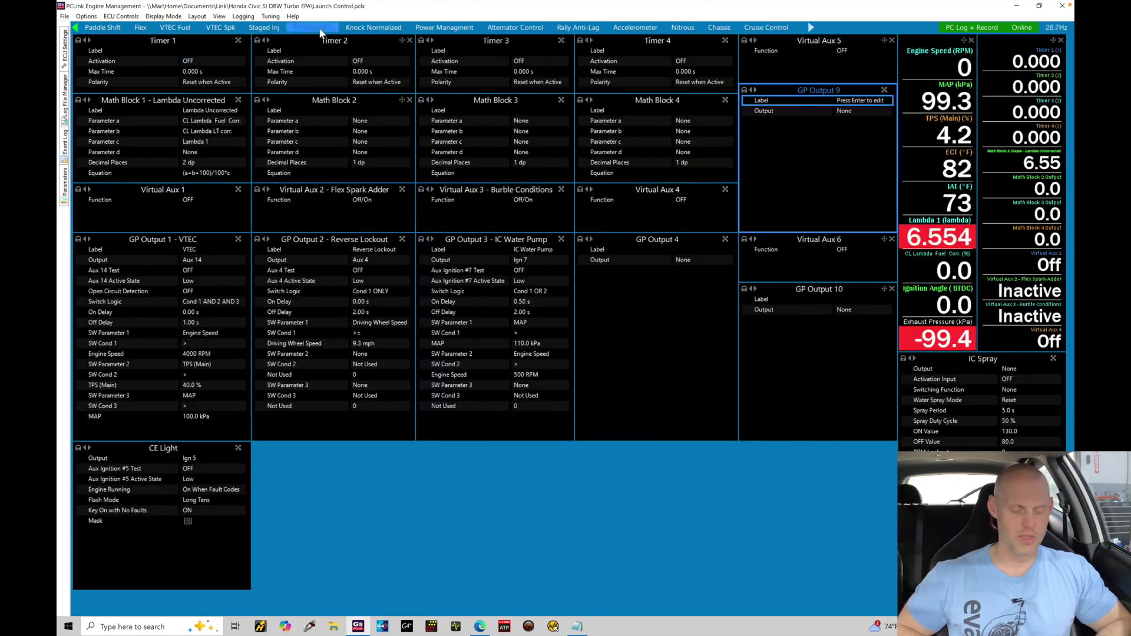
pyautogui.doubleClick(190, 200)
pyautogui.click(536, 275)
pyautogui.doubleClick(536, 275)
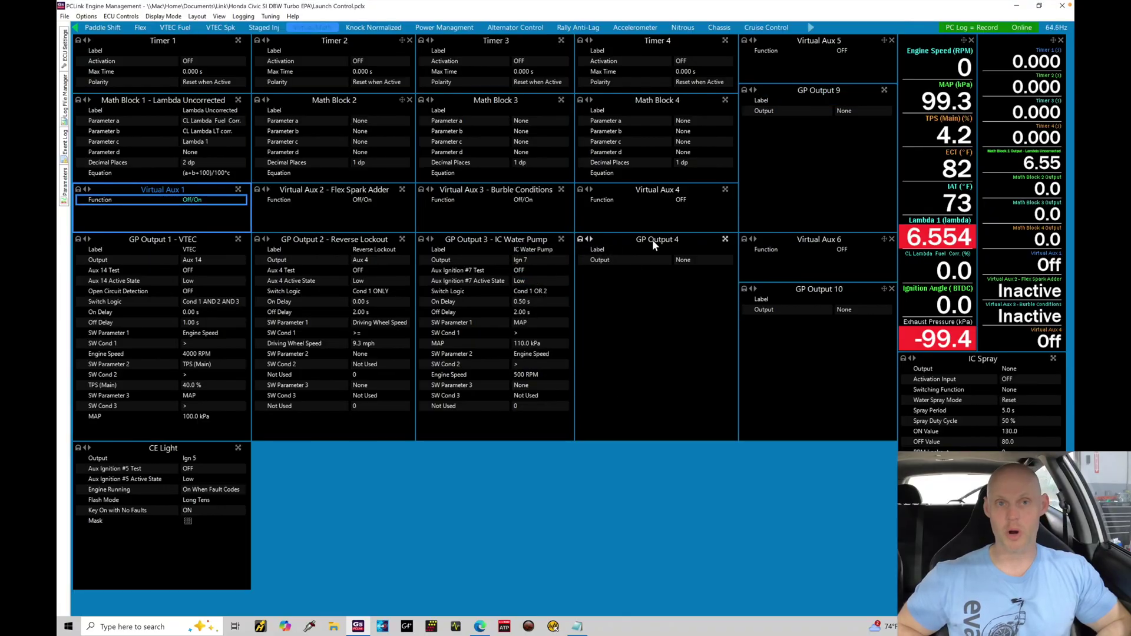
# Step: Label GP Output 4 "Cruise Cancel Switch" and set its output to Virtual Aux 1
pyautogui.doubleClick(693, 250)
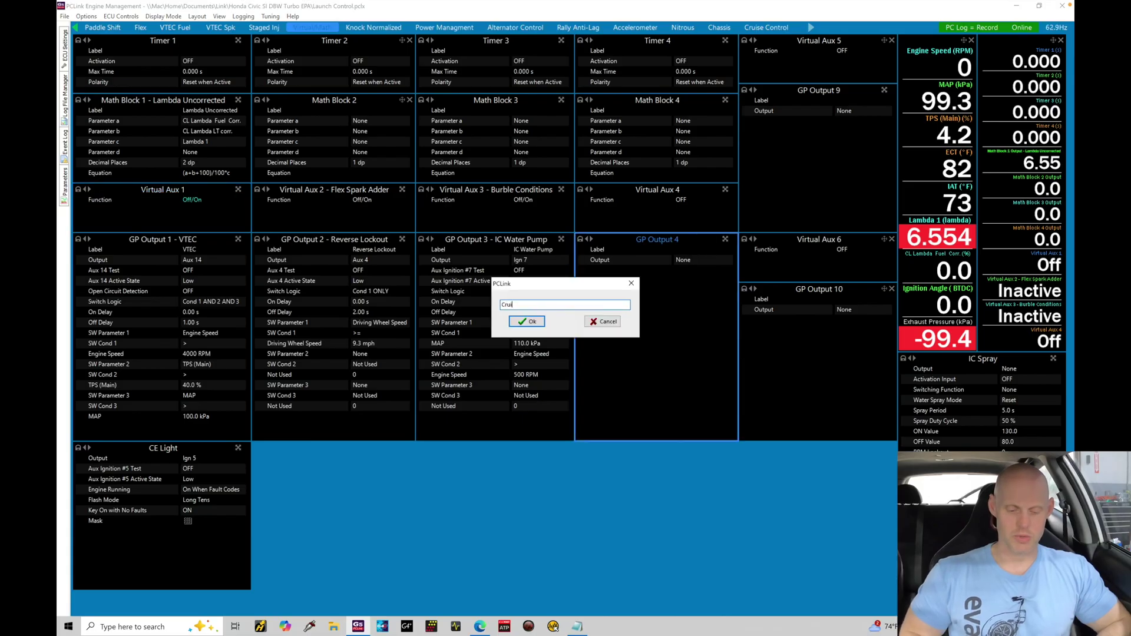
pyautogui.write('Cruise Cancel Switch')
pyautogui.press('Return')
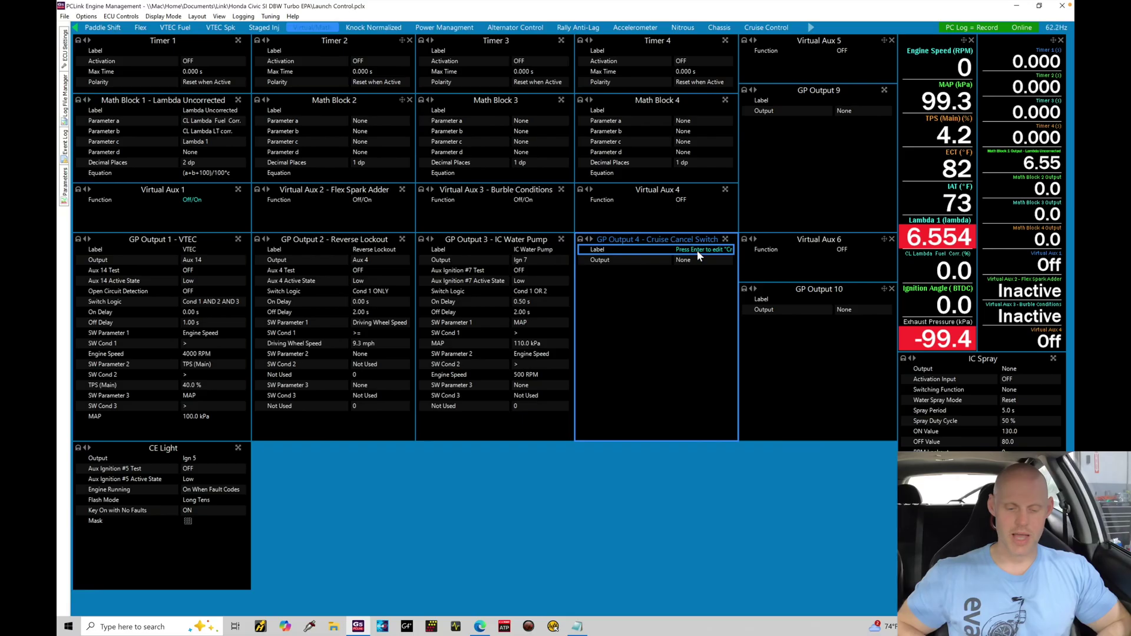
pyautogui.doubleClick(694, 259)
pyautogui.moveTo(614, 262); pyautogui.dragTo(613, 324)
pyautogui.doubleClick(573, 274)
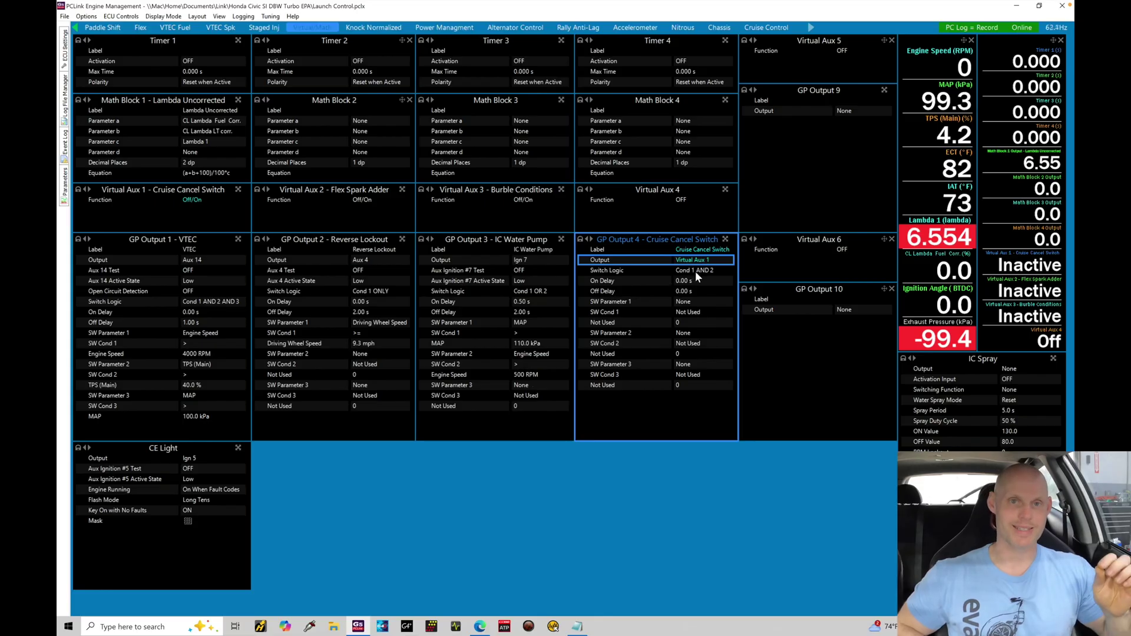
# Step: Set GP Output 4's first switching condition to Cruise Set Switch (Status) = Active
pyautogui.doubleClick(694, 302)
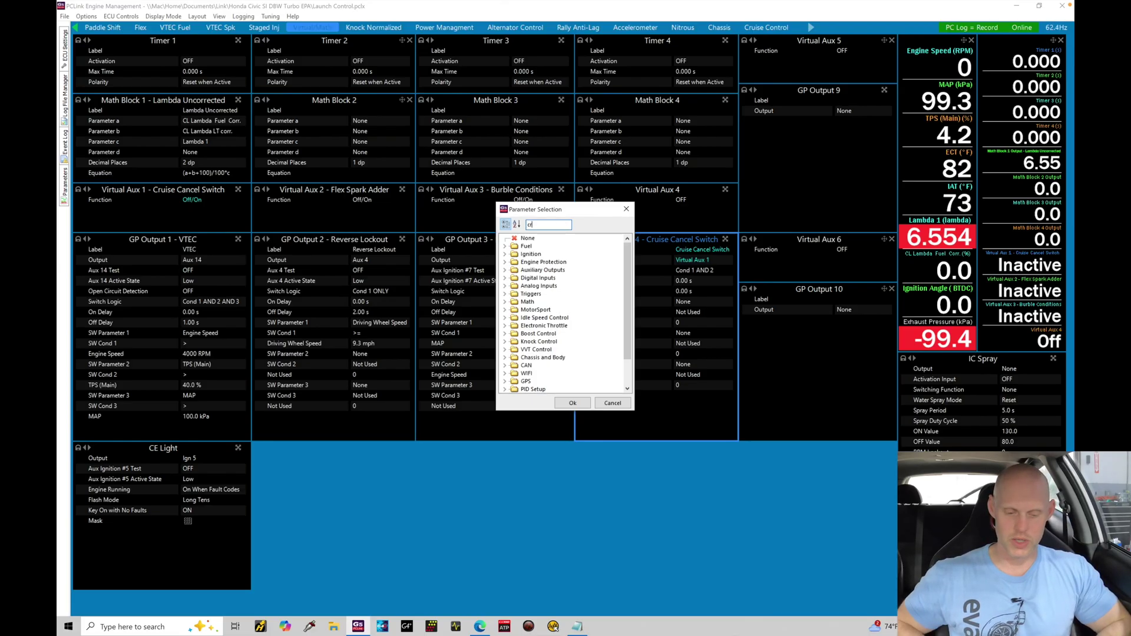
pyautogui.write('uise set')
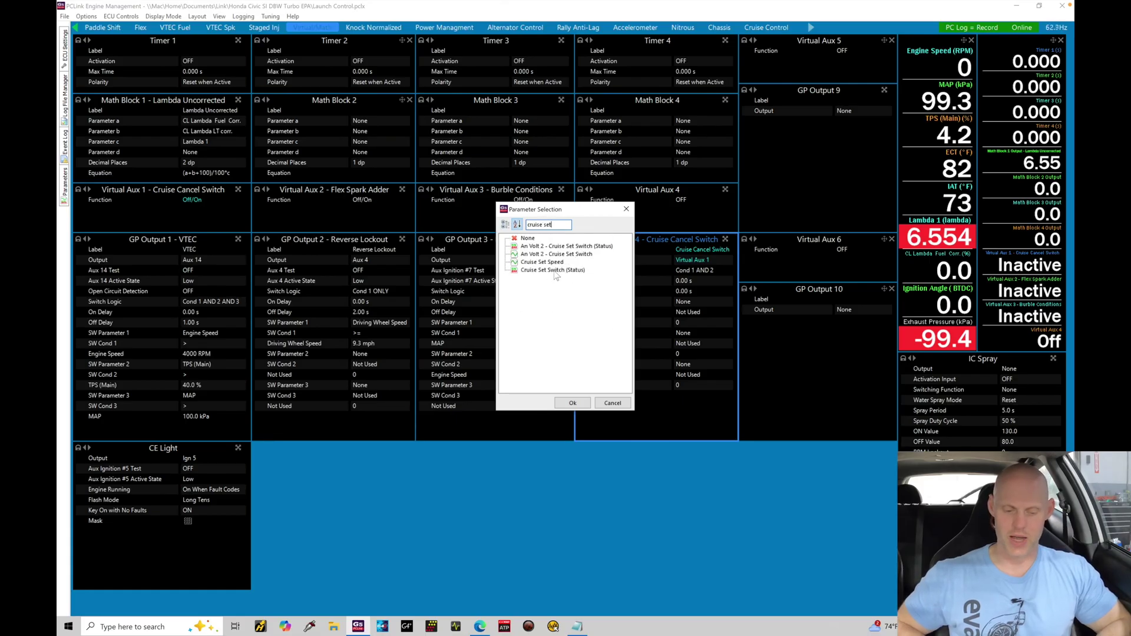
pyautogui.click(554, 270)
pyautogui.click(572, 403)
pyautogui.doubleClick(705, 314)
pyautogui.doubleClick(524, 285)
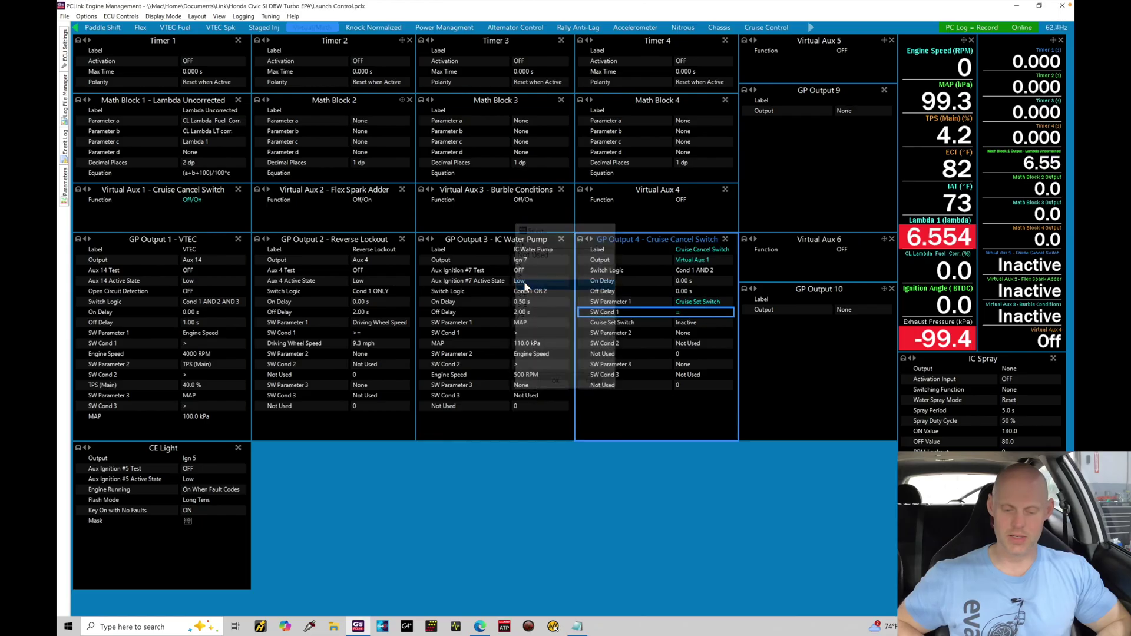
pyautogui.doubleClick(684, 322)
pyautogui.doubleClick(543, 264)
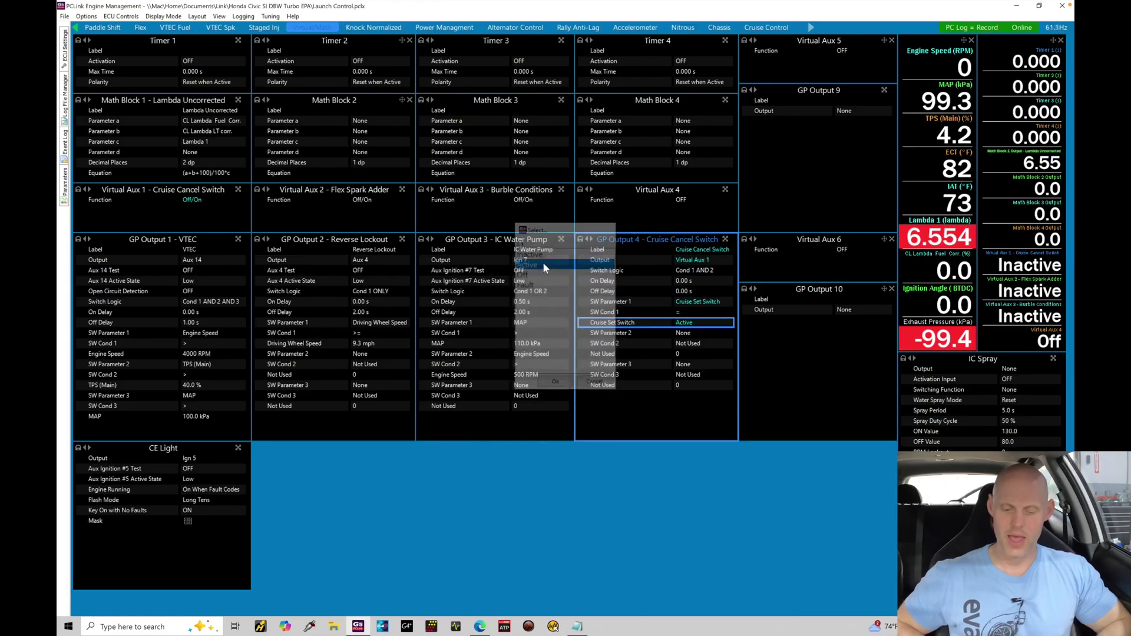
# Step: Set GP Output 4's second switching condition to Cruise Resume Switch (Status) = Active and store the changes to the ECU
pyautogui.doubleClick(681, 334)
pyautogui.click(546, 225)
pyautogui.write('cruise resu')
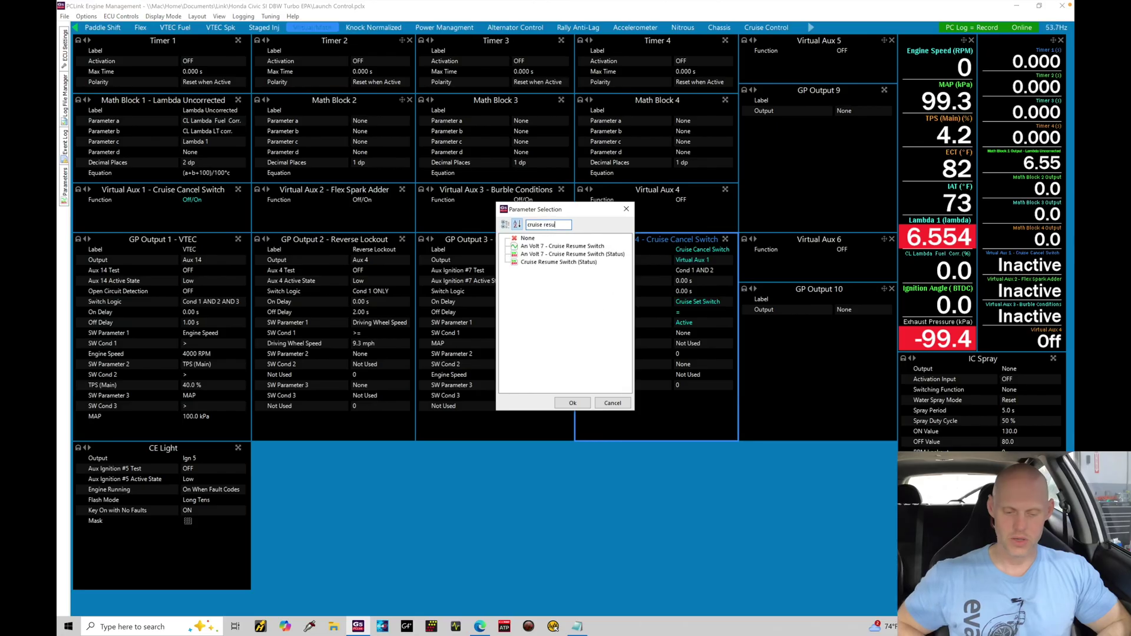
pyautogui.doubleClick(572, 262)
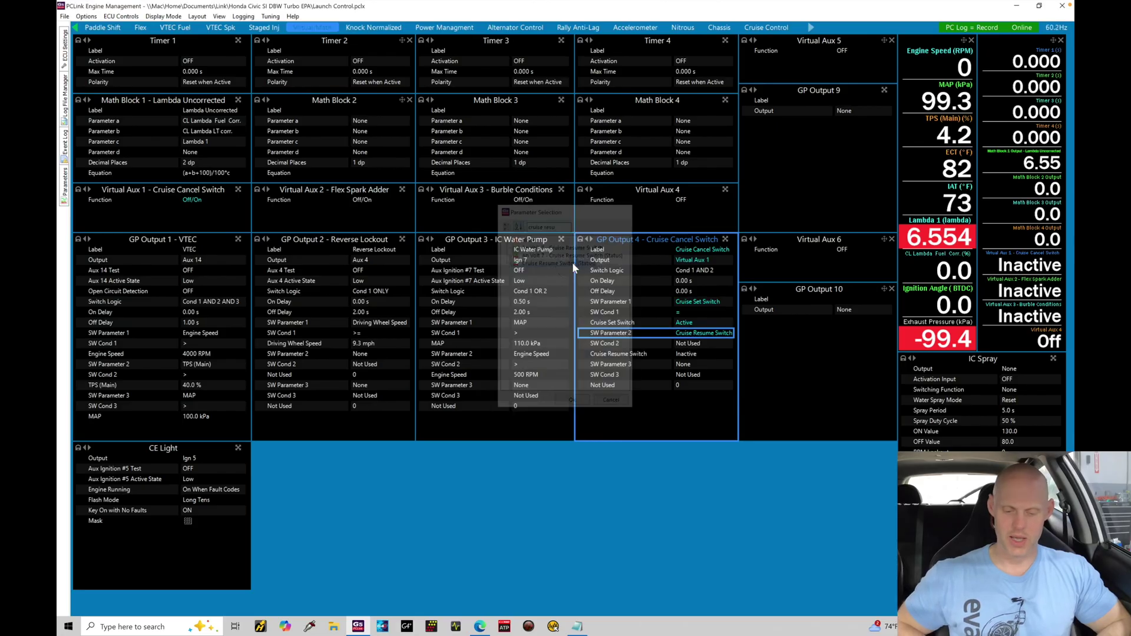
pyautogui.doubleClick(707, 345)
pyautogui.doubleClick(522, 285)
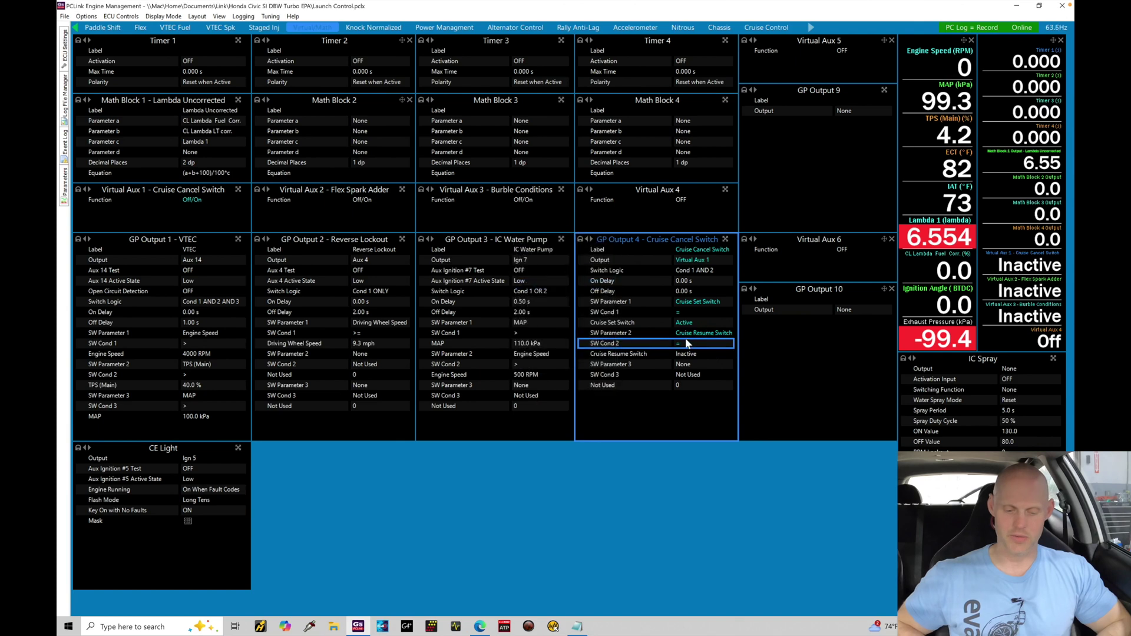
pyautogui.doubleClick(687, 355)
pyautogui.doubleClick(542, 259)
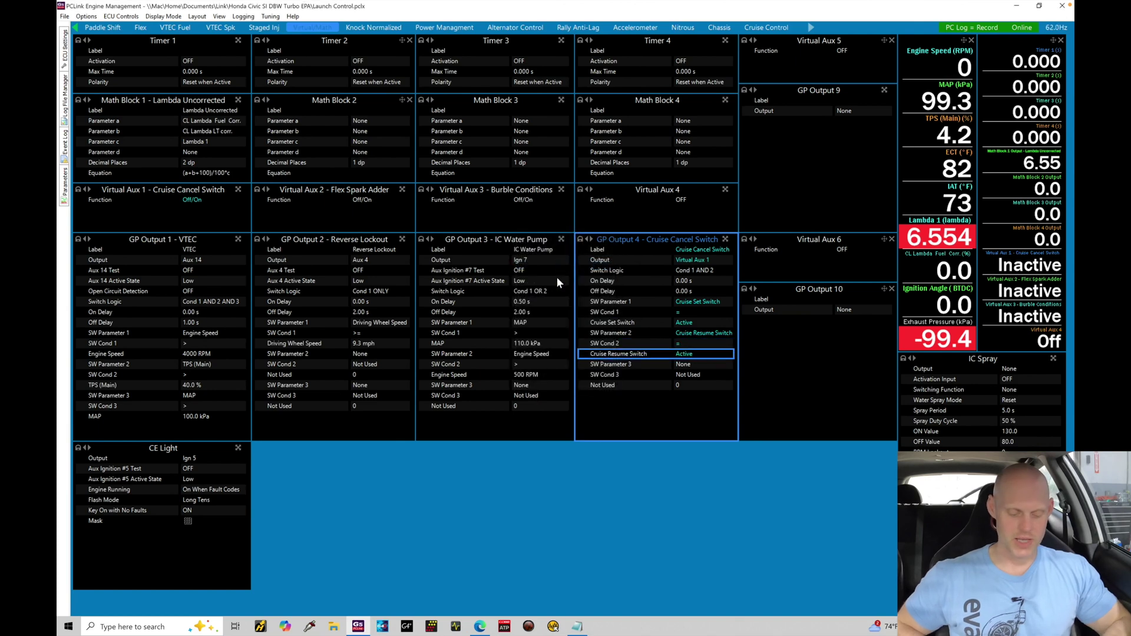
pyautogui.press('F4')
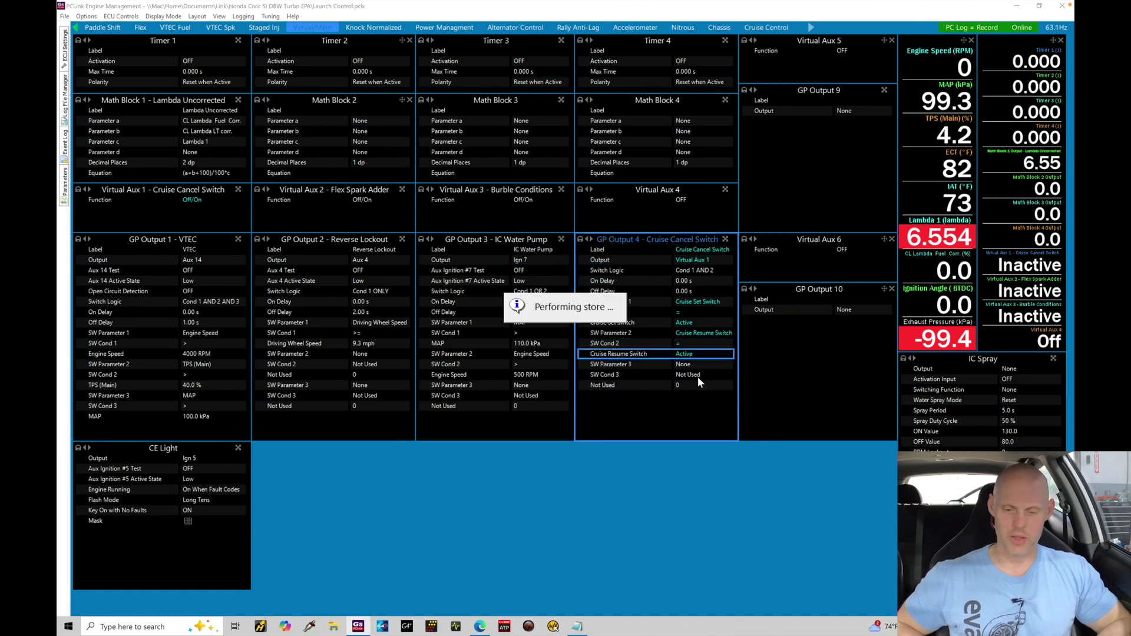
# Step: On the Cruise Control page, assign DI 8 as the Clutch Switch source after checking the browser's circuit diagram, disconnecting Neutral/Park from it
pyautogui.click(764, 27)
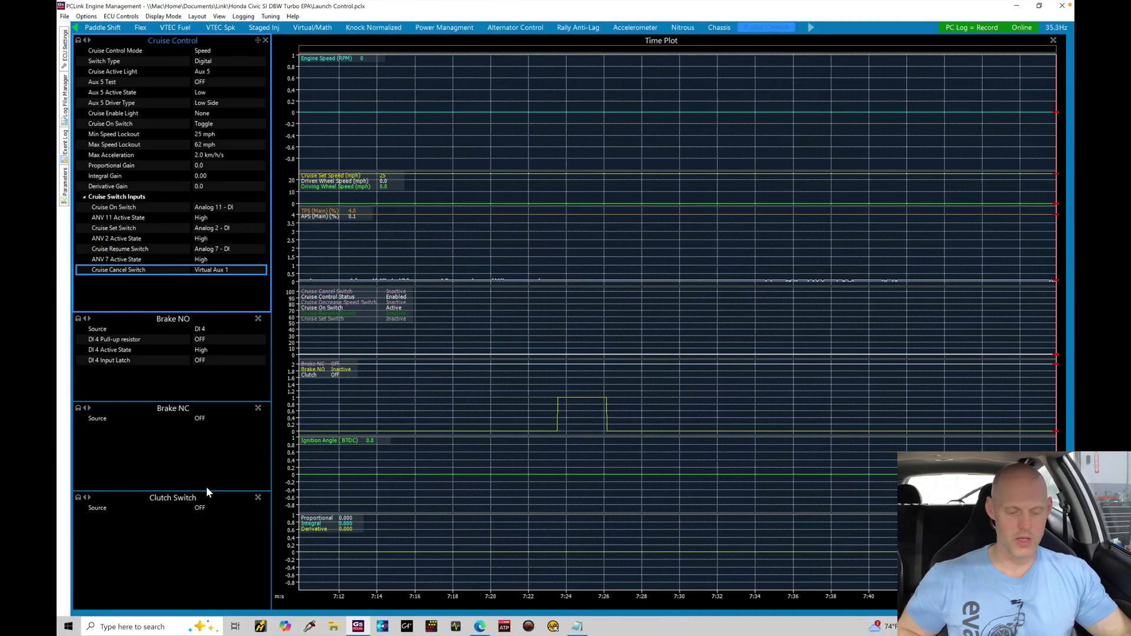
pyautogui.doubleClick(199, 509)
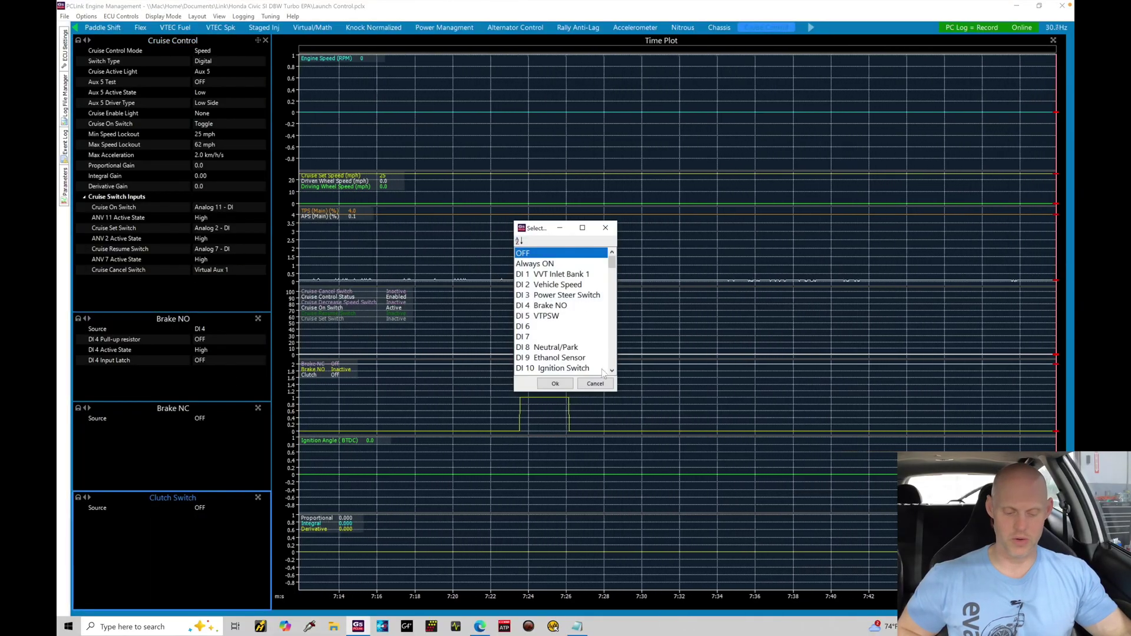
pyautogui.click(484, 625)
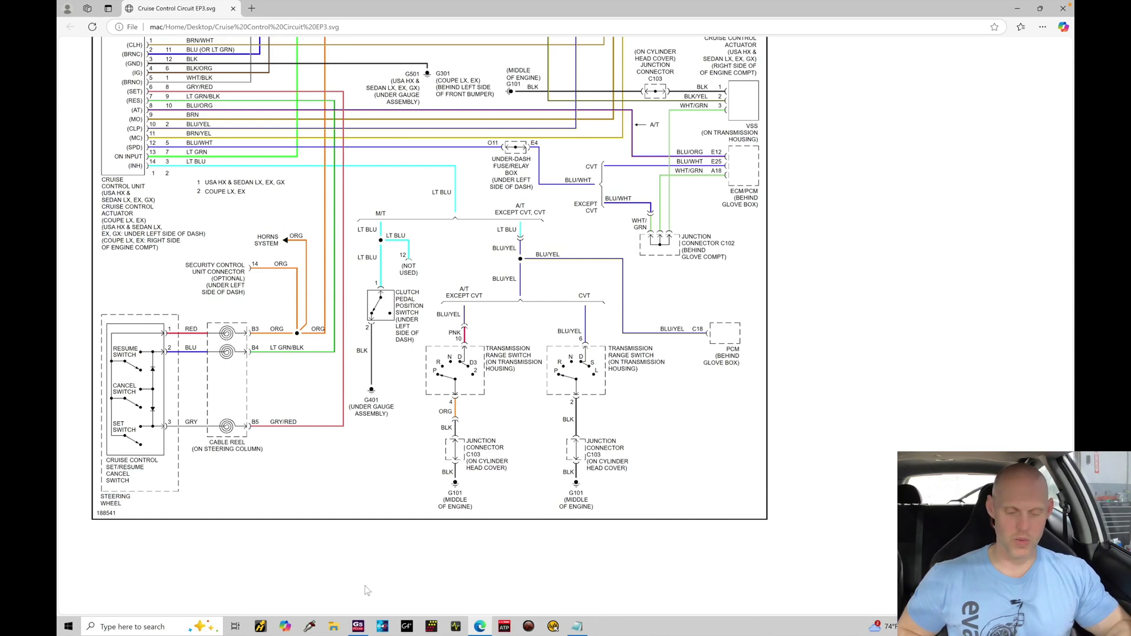
pyautogui.click(358, 627)
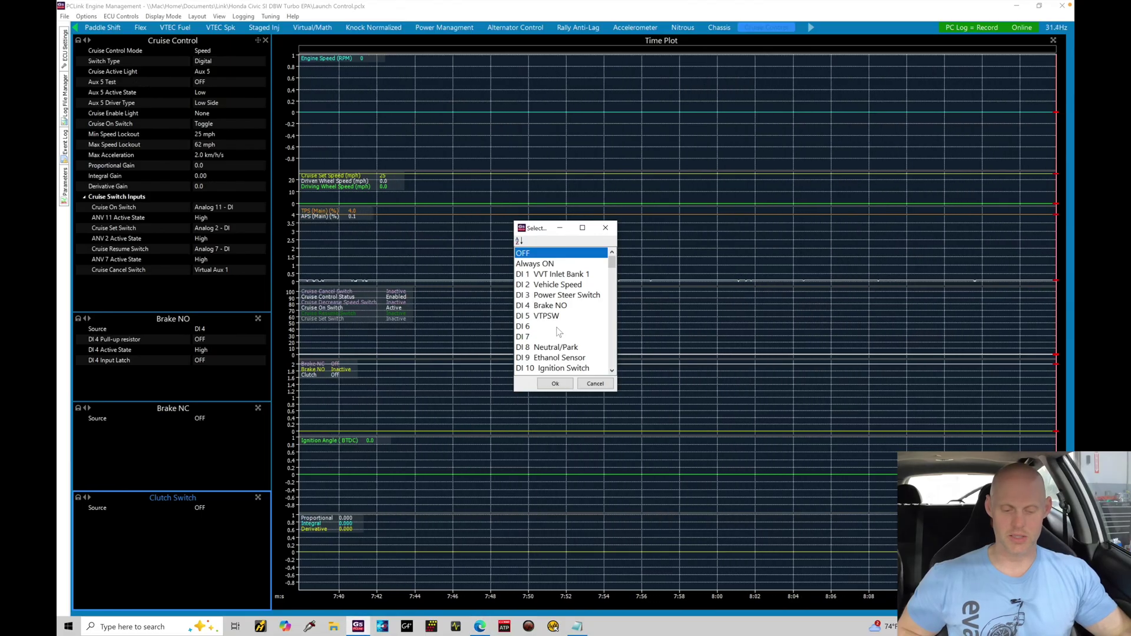
pyautogui.click(576, 347)
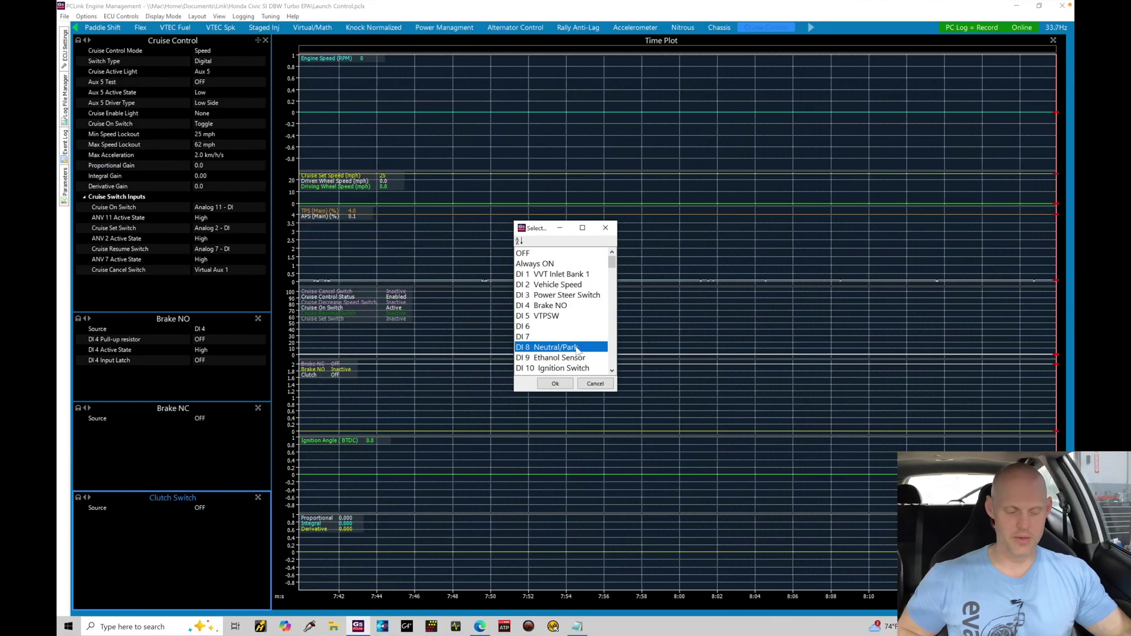
pyautogui.click(560, 383)
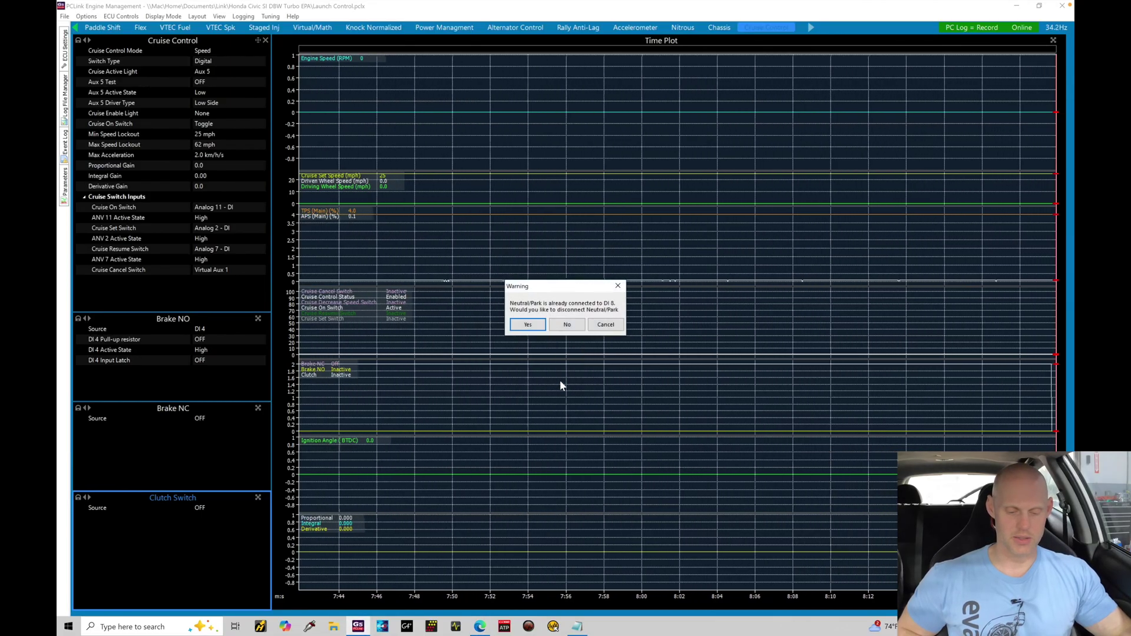
pyautogui.click(527, 324)
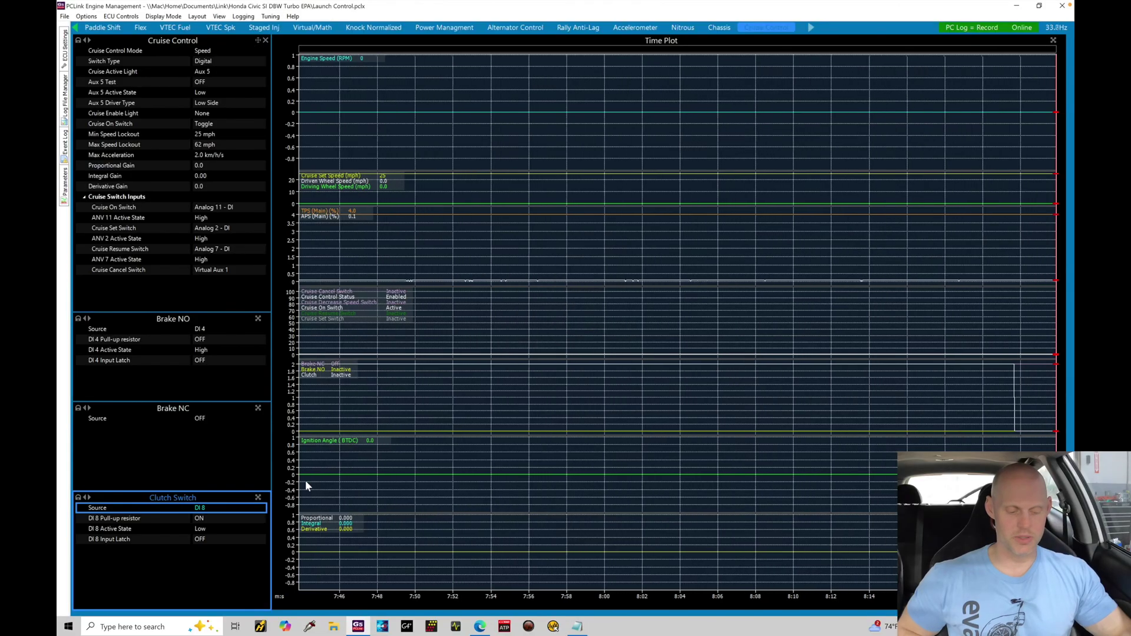
pyautogui.click(214, 518)
pyautogui.click(213, 528)
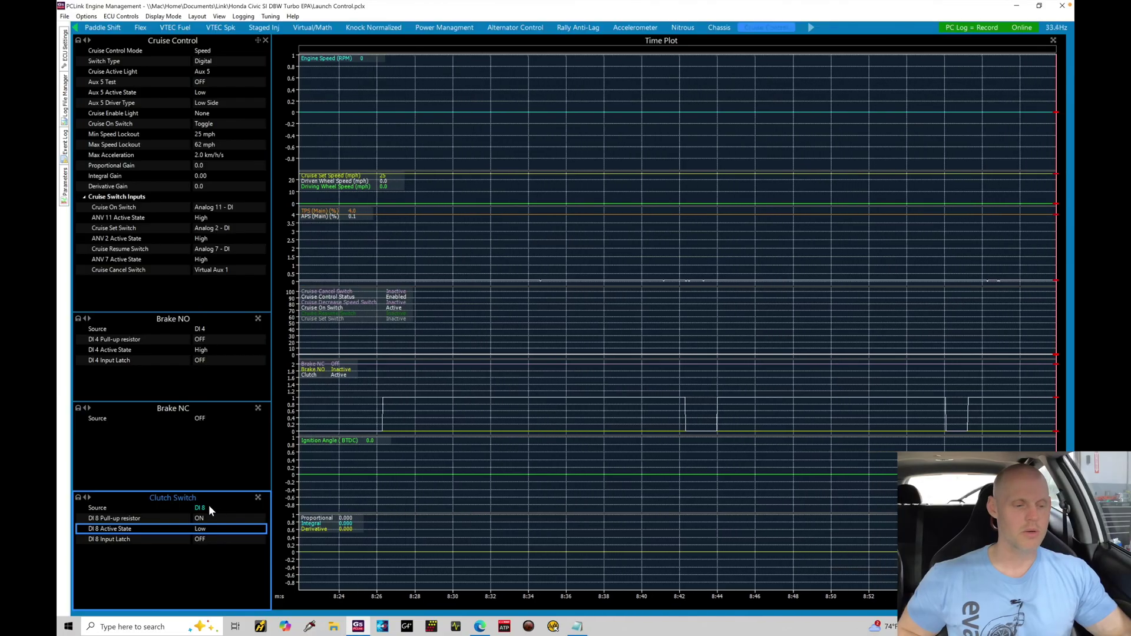
# Step: On the DI page, reassign DI 8 as the Neutral/Park source and disconnect the Clutch Switch from it
pyautogui.click(75, 27)
pyautogui.click(75, 28)
pyautogui.click(75, 28)
pyautogui.click(75, 28)
pyautogui.click(75, 27)
pyautogui.click(75, 28)
pyautogui.click(76, 27)
pyautogui.click(76, 28)
pyautogui.click(76, 28)
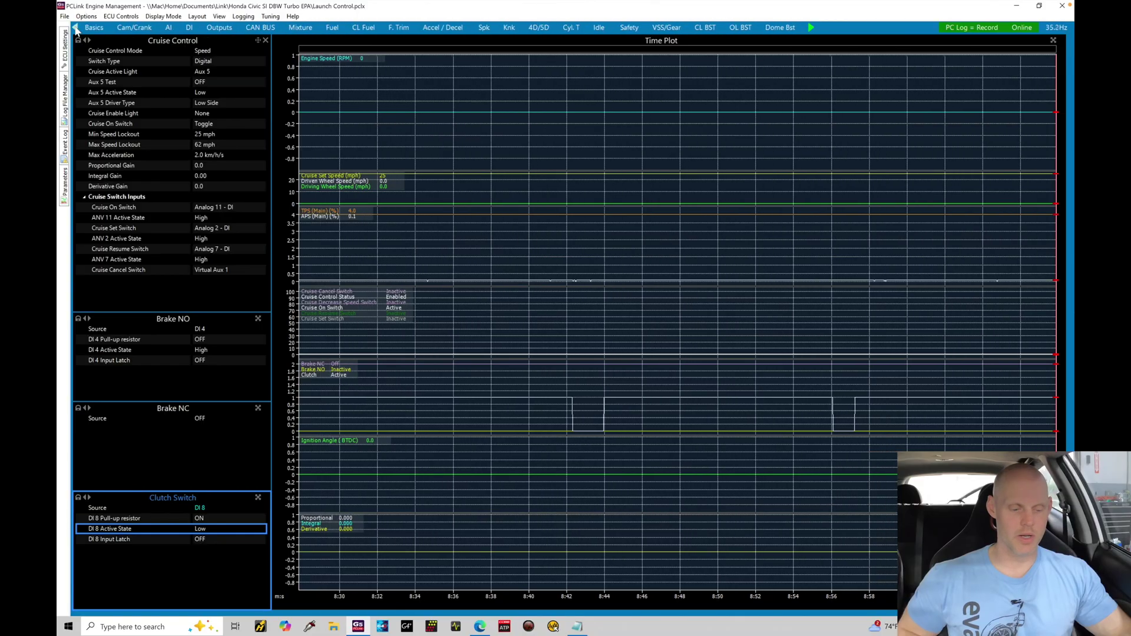
pyautogui.click(188, 27)
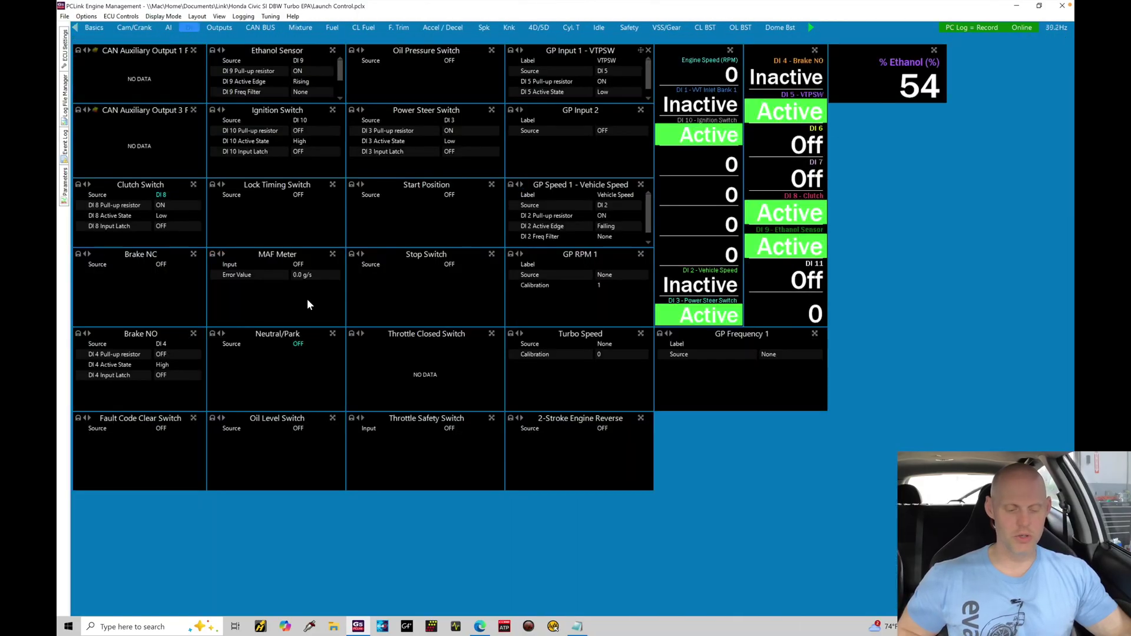
pyautogui.doubleClick(299, 345)
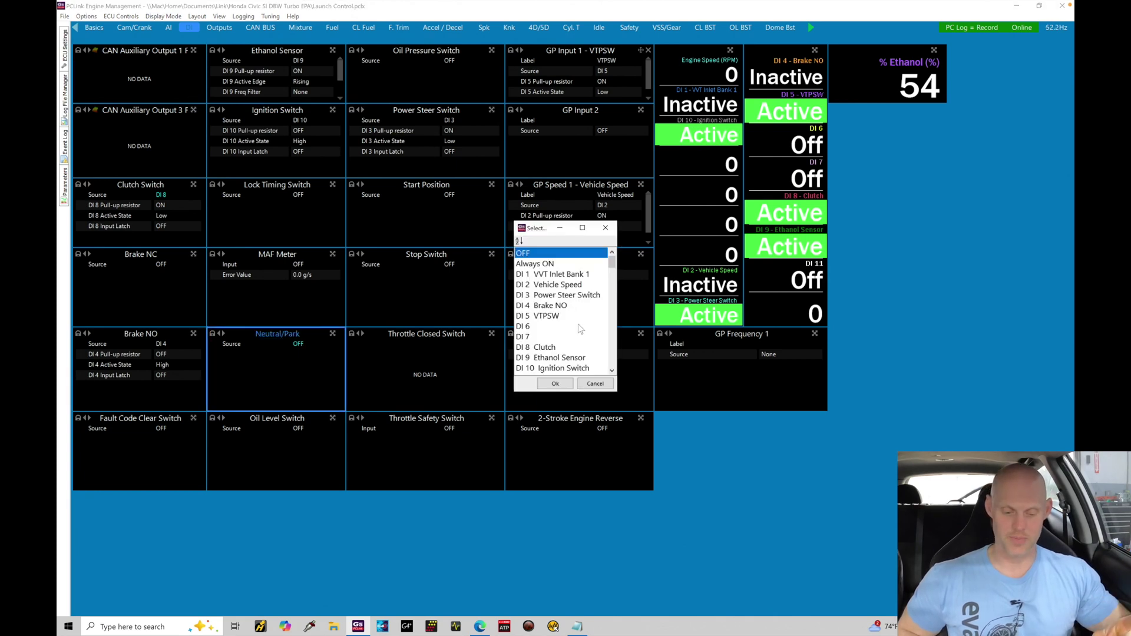
pyautogui.doubleClick(567, 348)
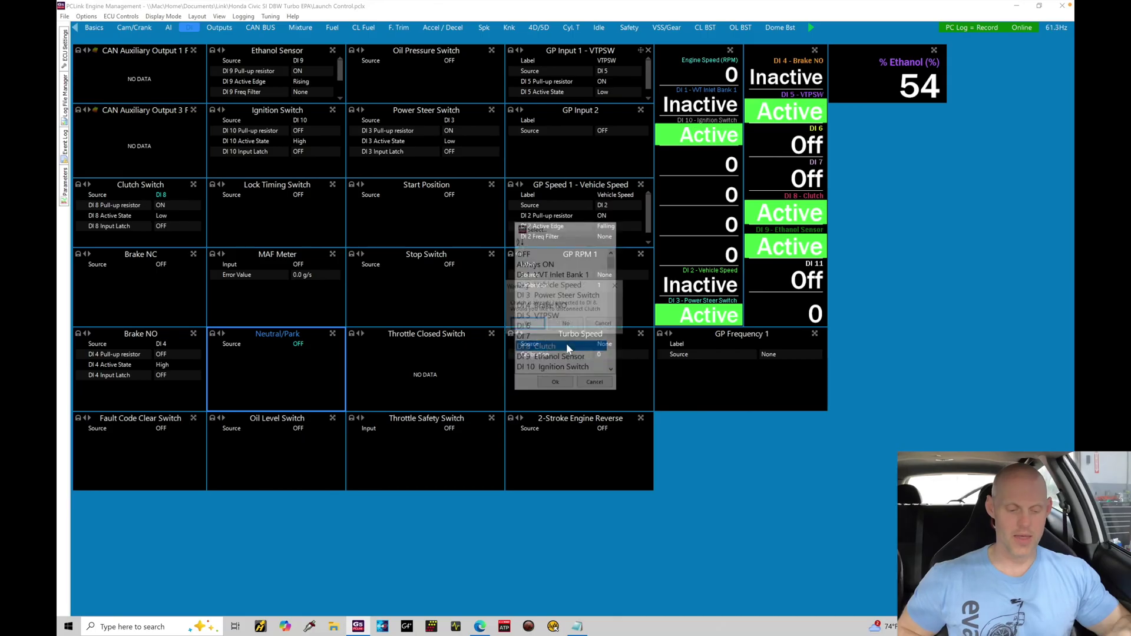
pyautogui.click(528, 324)
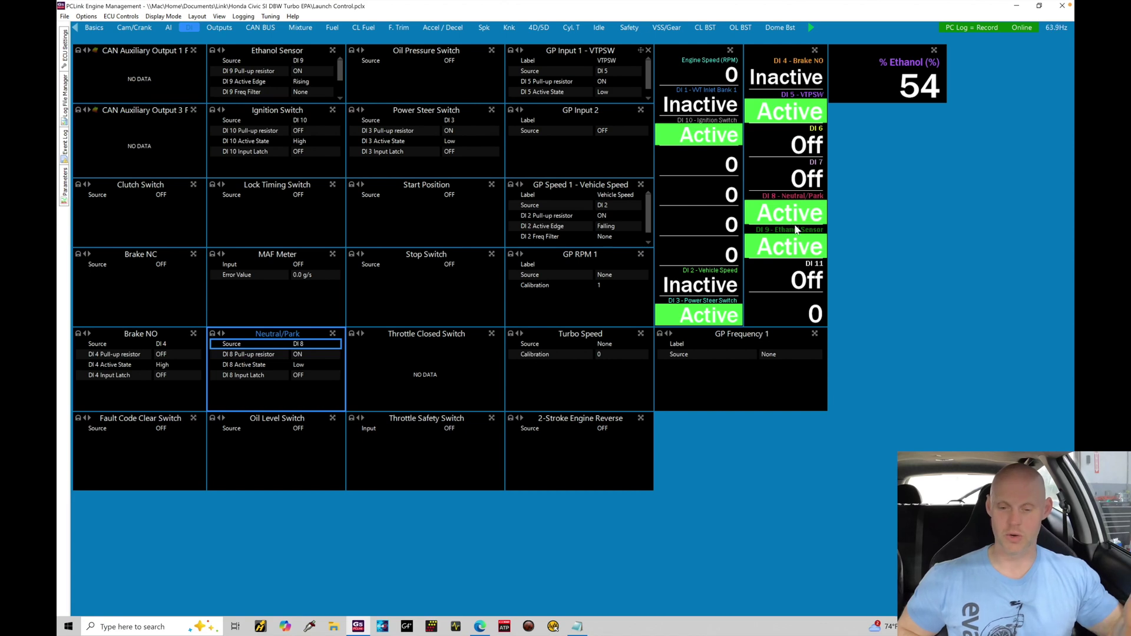
# Step: Return to the Virtual/Math page and set the Virtual Aux 5 function to Off/On
pyautogui.click(811, 27)
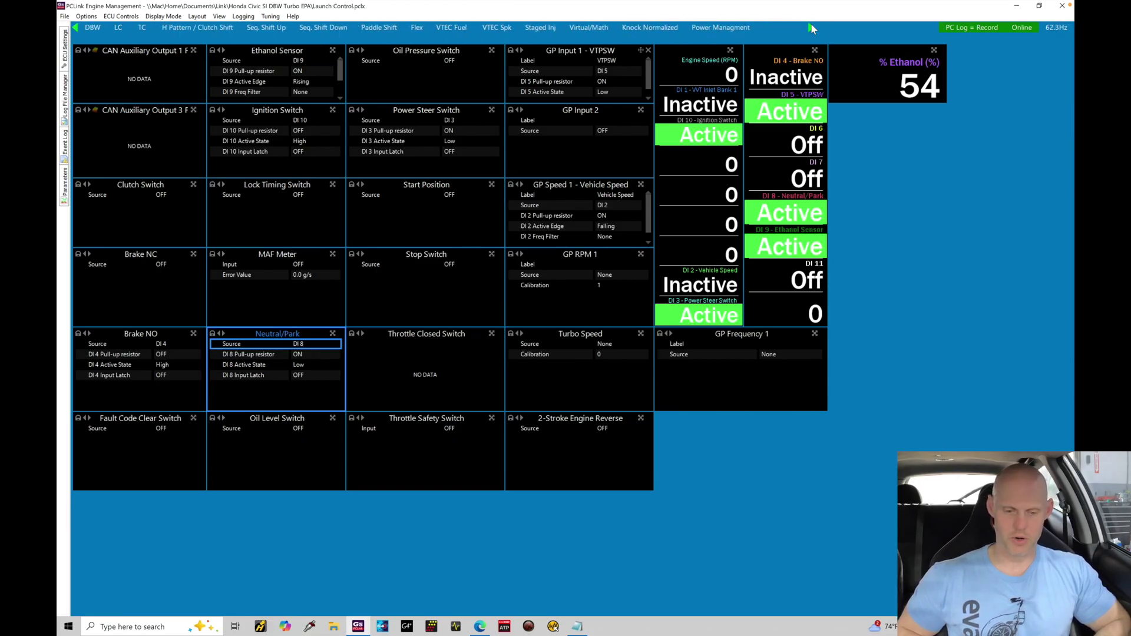
pyautogui.click(542, 27)
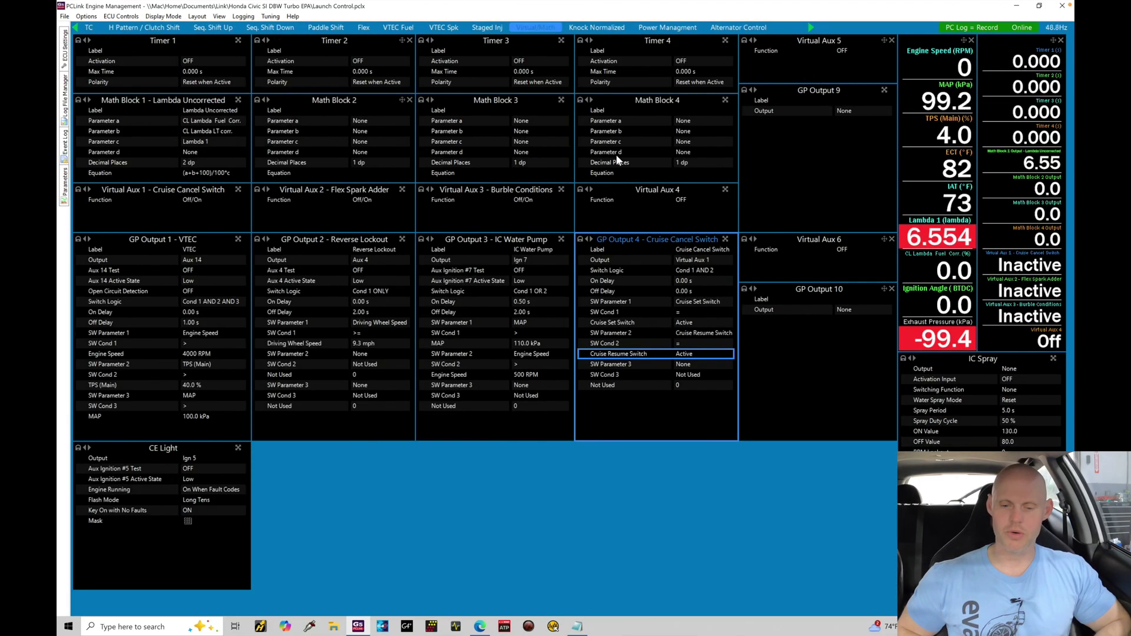
pyautogui.doubleClick(842, 50)
pyautogui.doubleClick(557, 274)
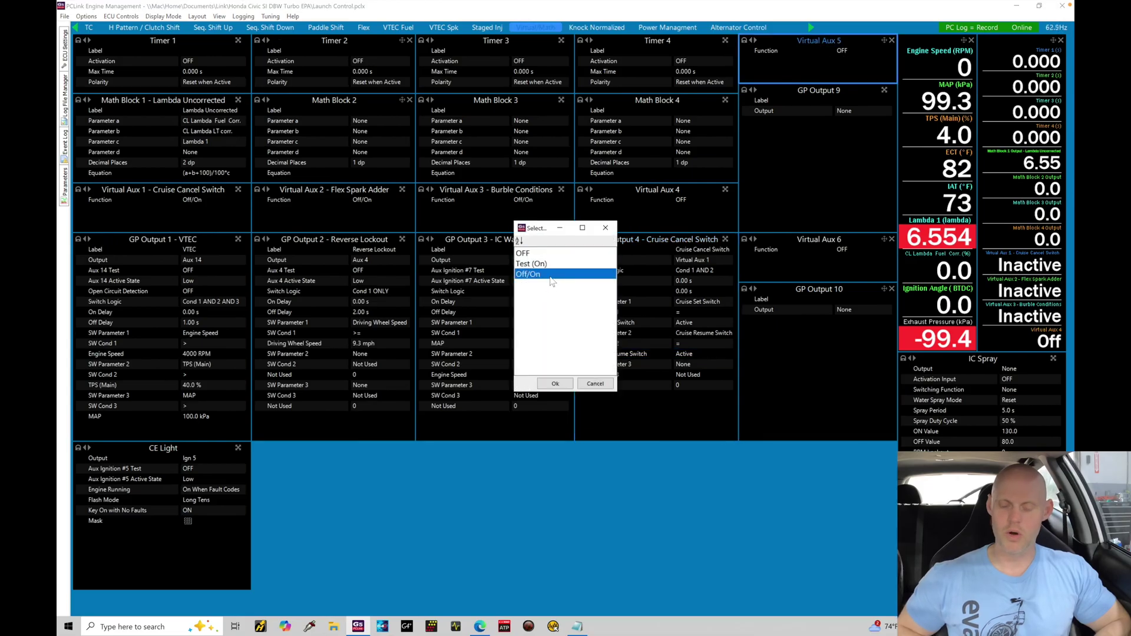
# Step: Label GP Output 9 "Clutch Switch Invert" and set its output to Virtual Aux 5
pyautogui.doubleClick(839, 99)
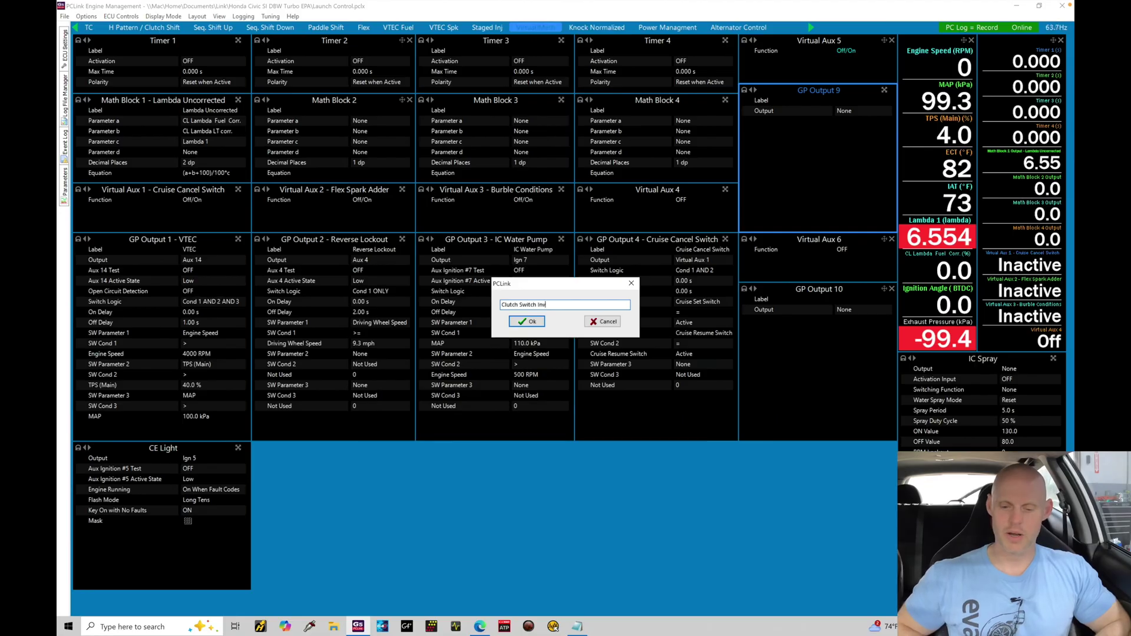
pyautogui.press('Return')
pyautogui.doubleClick(848, 111)
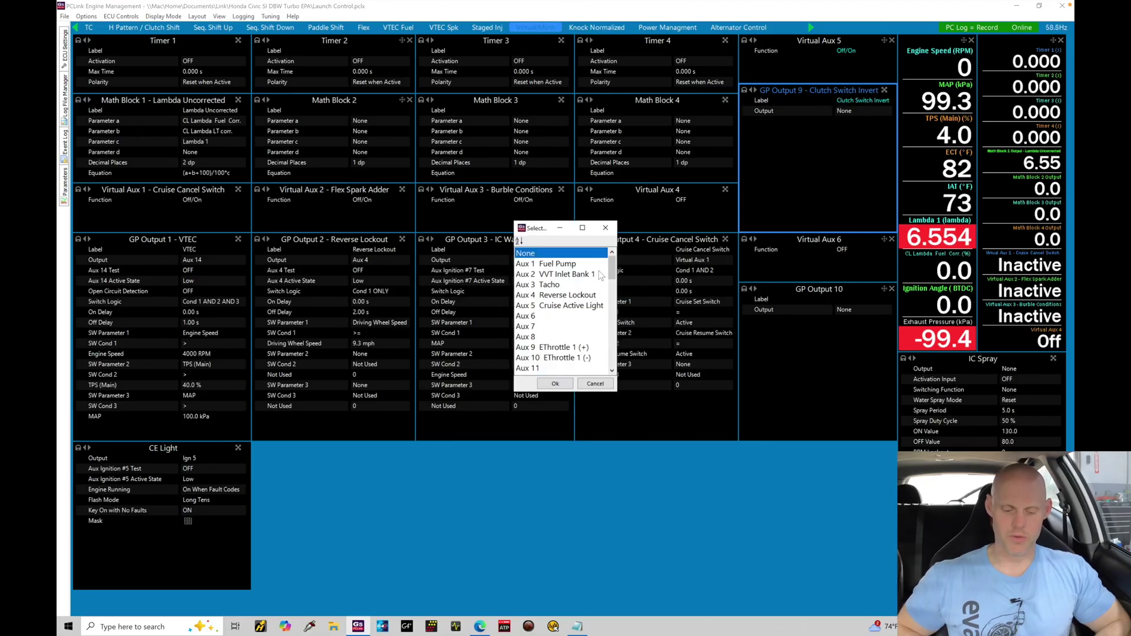
pyautogui.moveTo(612, 271); pyautogui.dragTo(613, 335)
pyautogui.doubleClick(564, 307)
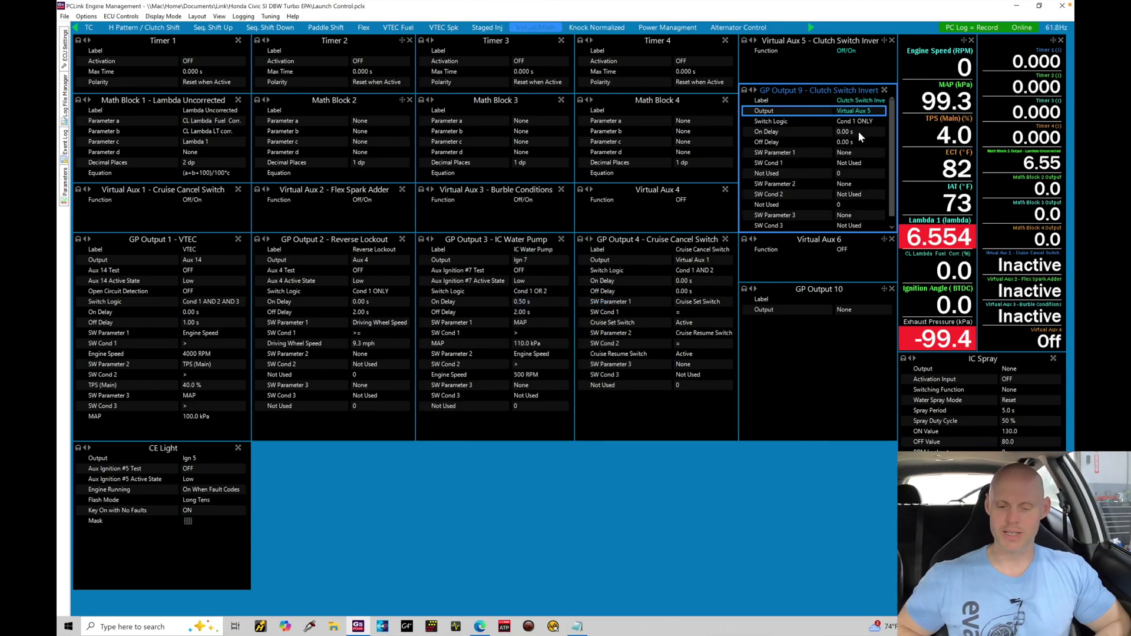
# Step: Set GP Output 9's first switching condition to DI 8 - Neutral/Park (Status) = Inactive and store the changes to the ECU
pyautogui.doubleClick(845, 152)
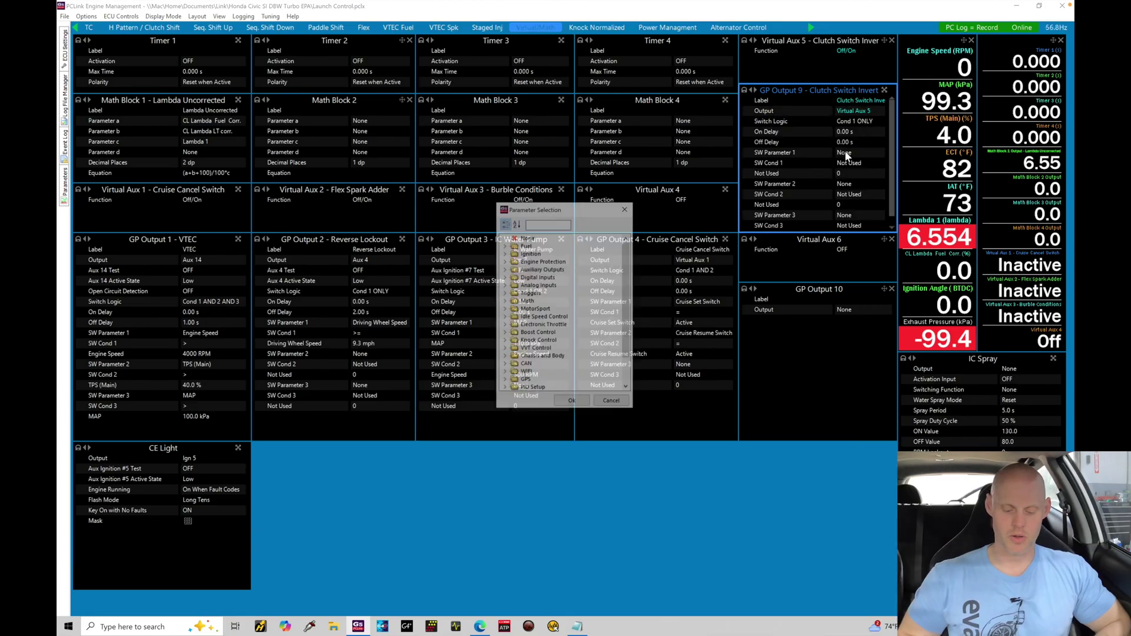
pyautogui.write('park')
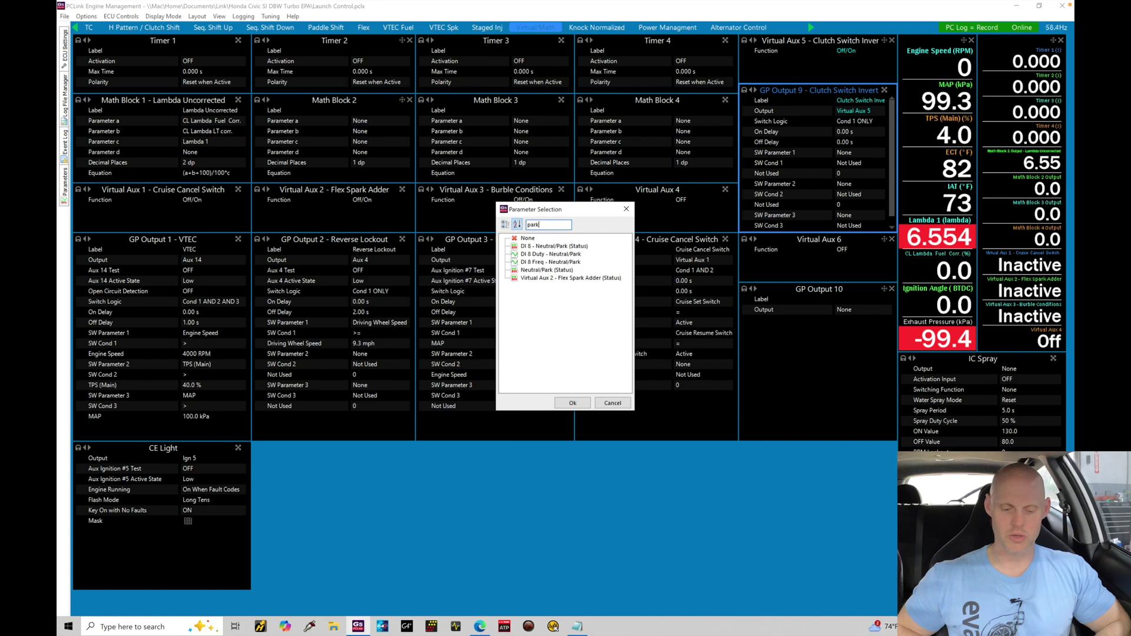
pyautogui.doubleClick(580, 246)
pyautogui.doubleClick(858, 163)
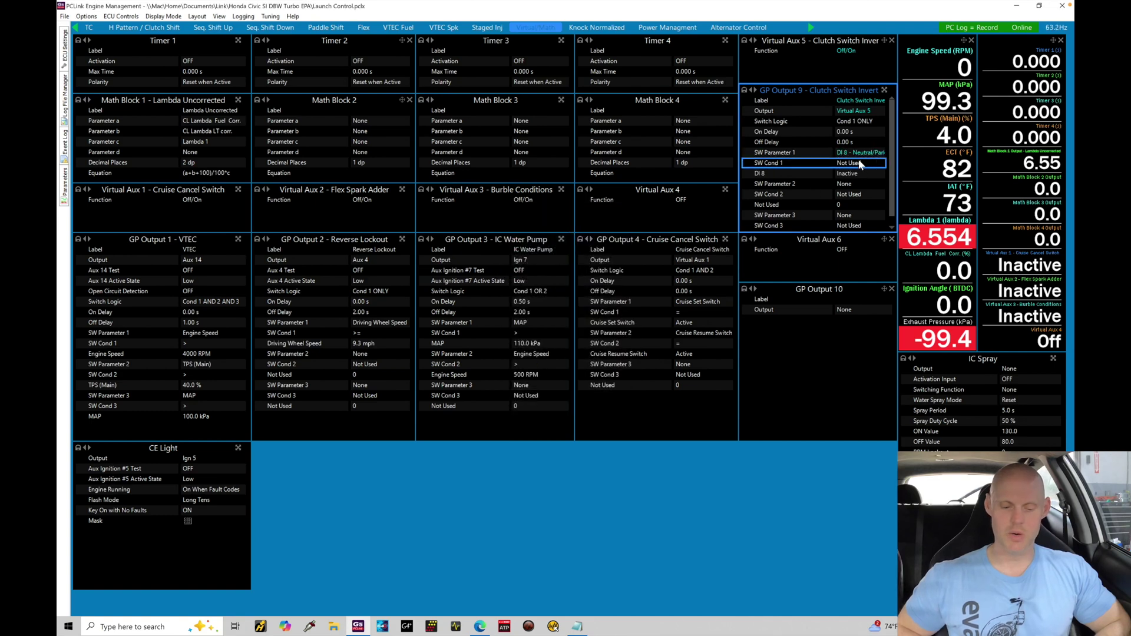
pyautogui.doubleClick(523, 285)
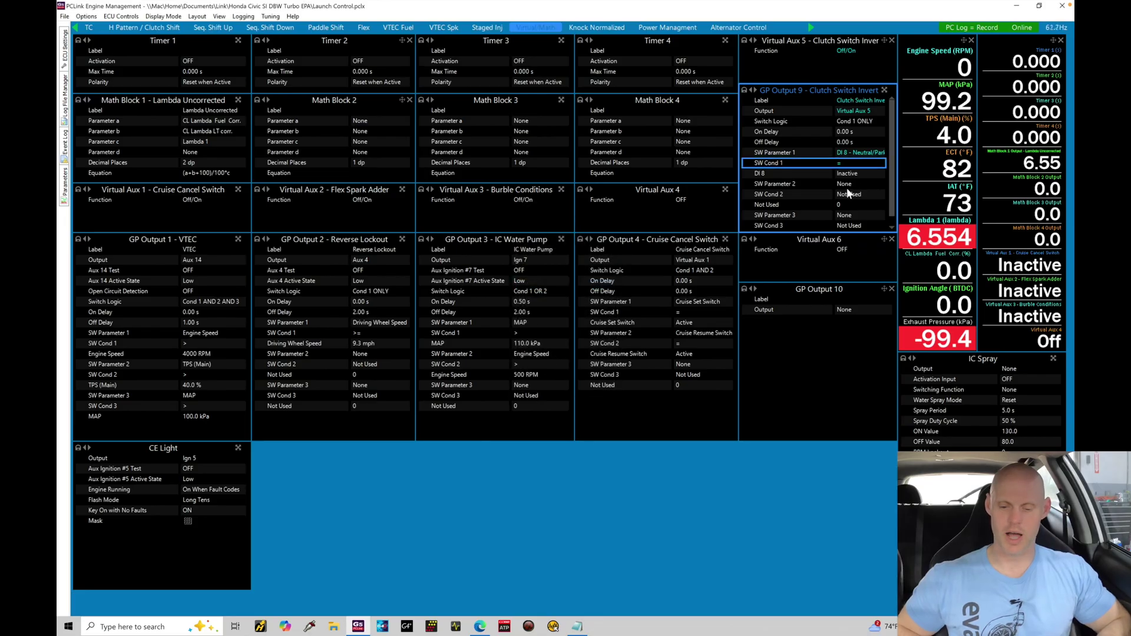
pyautogui.hotkey('ctrl', 's')
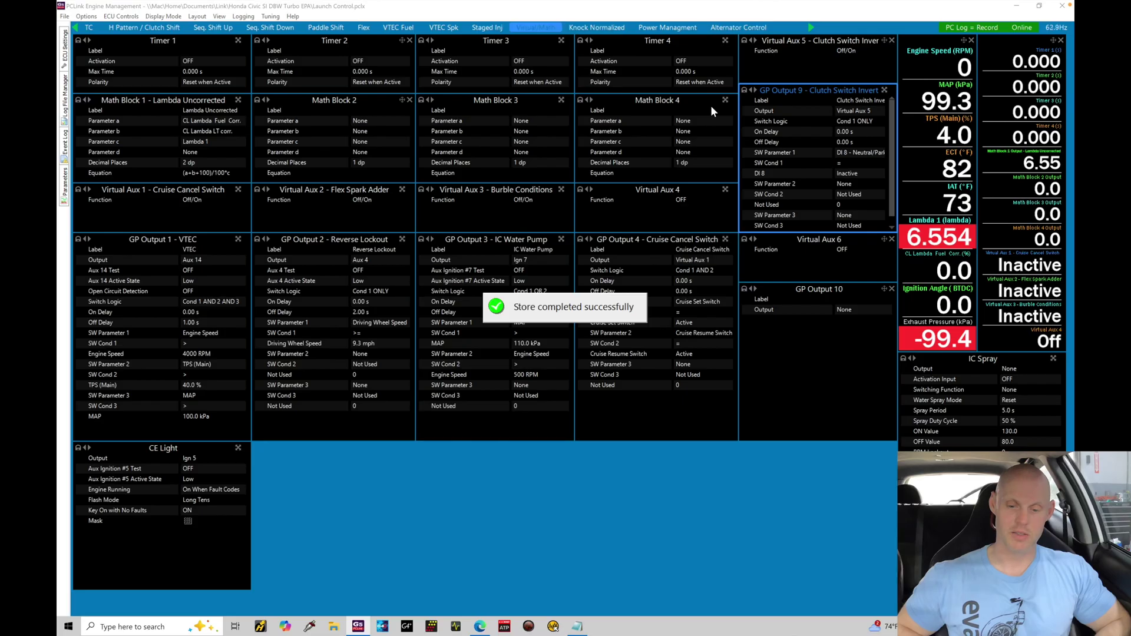
# Step: On the Cruise Control page, set the Clutch Switch source to Virtual Aux 5 and store the change to the ECU
pyautogui.click(810, 28)
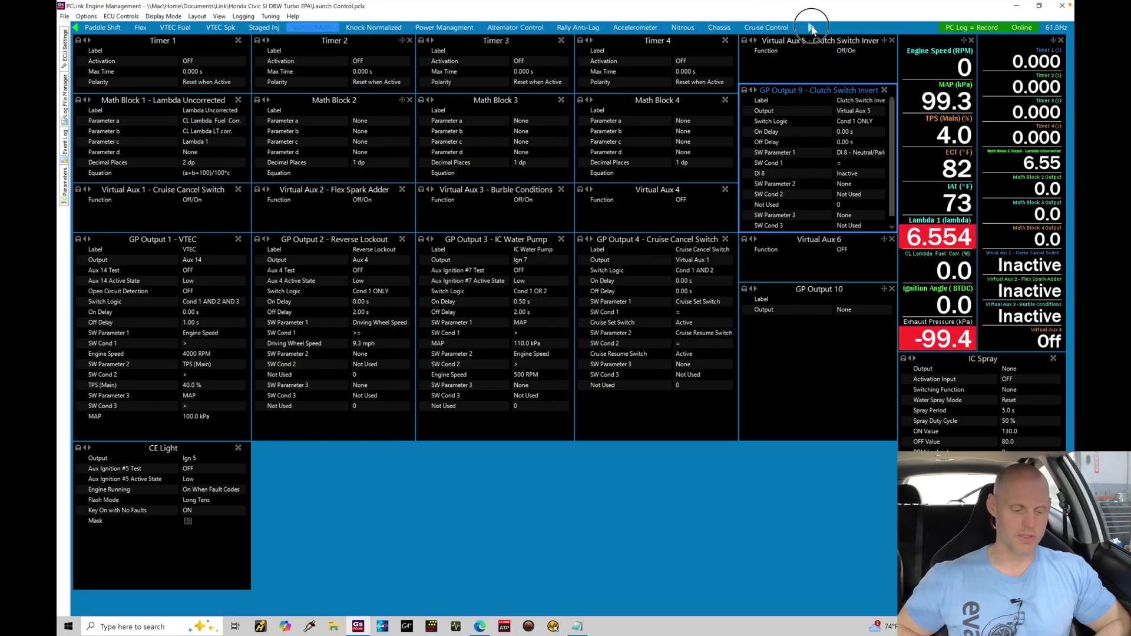
pyautogui.click(787, 28)
pyautogui.doubleClick(196, 508)
pyautogui.press('v')
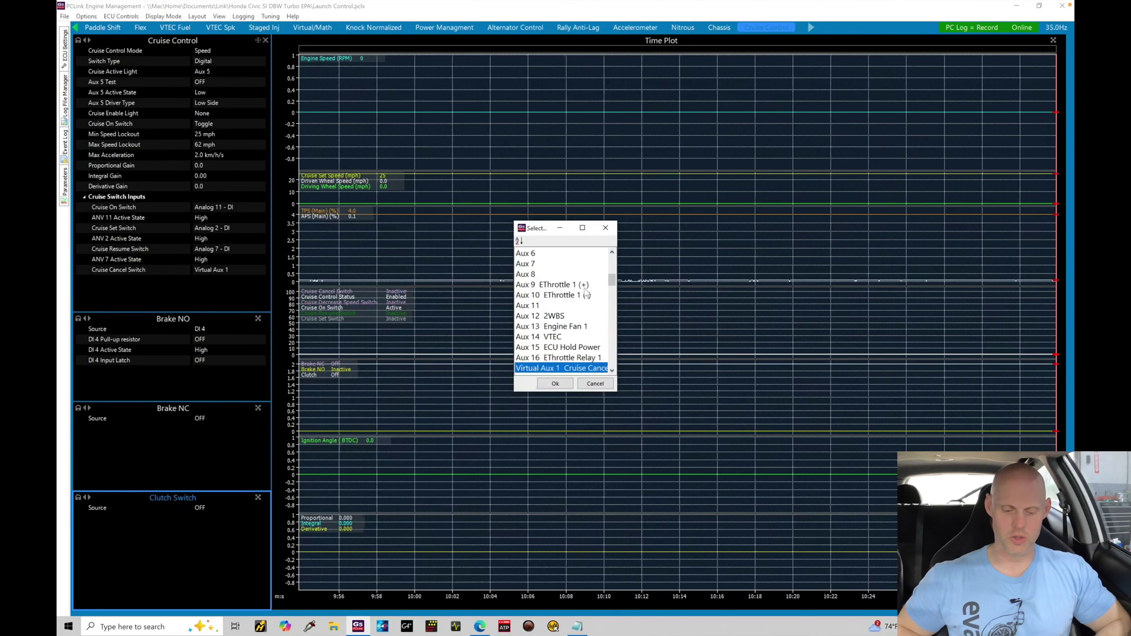
pyautogui.moveTo(612, 281); pyautogui.dragTo(612, 292)
pyautogui.doubleClick(575, 347)
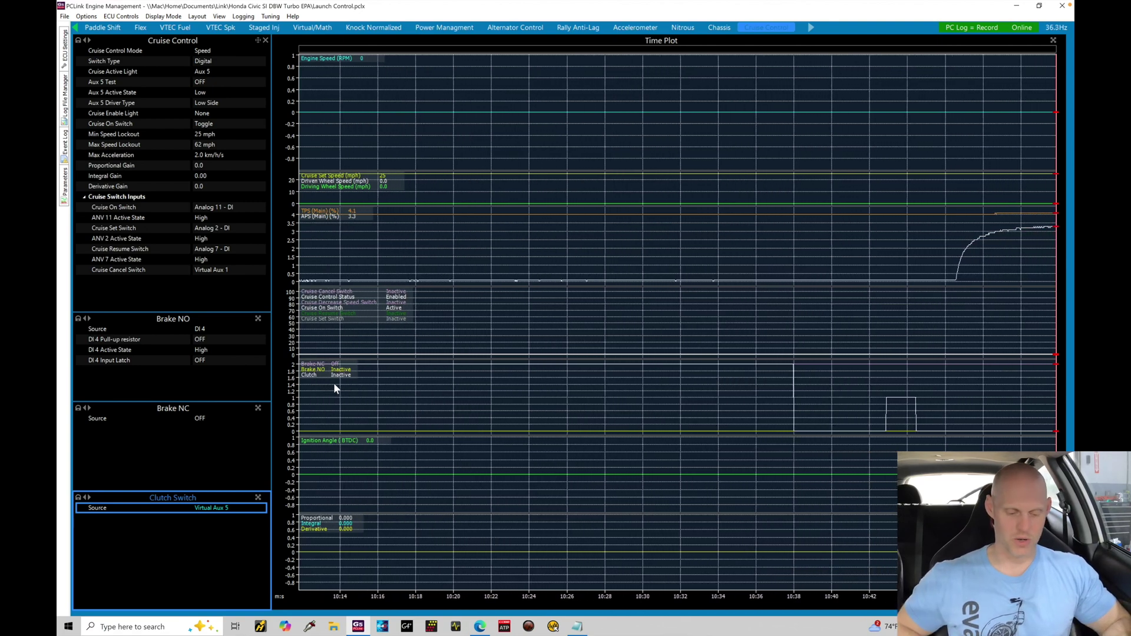
pyautogui.press('F4')
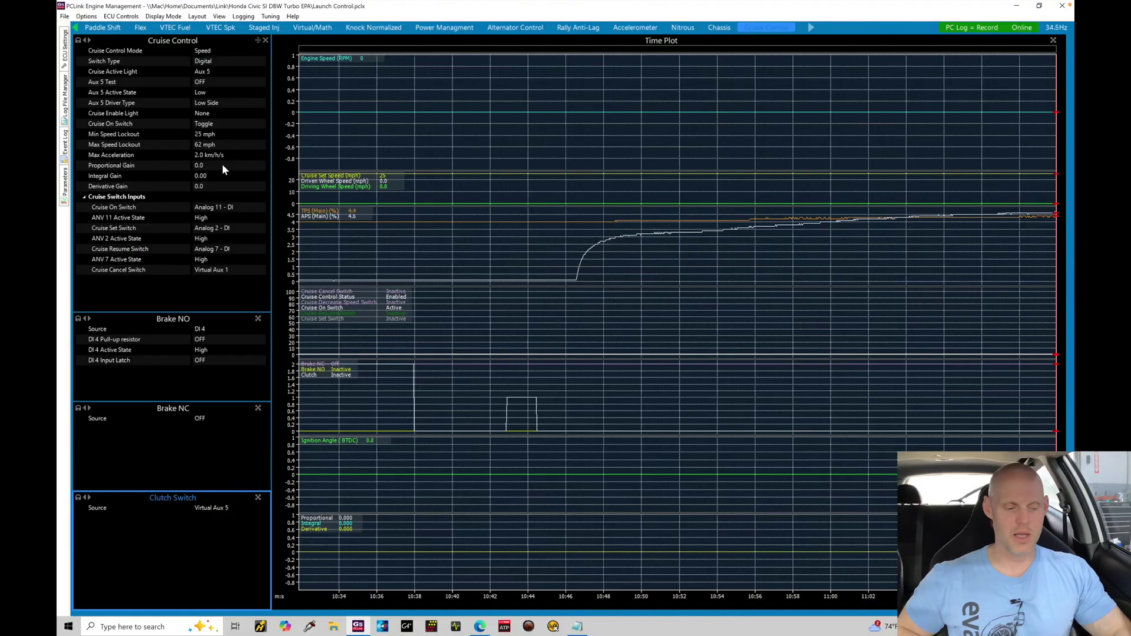
# Step: Set the cruise control Min Speed Lockout to 30 mph and the Max Speed Lockout to 80 mph
pyautogui.click(154, 144)
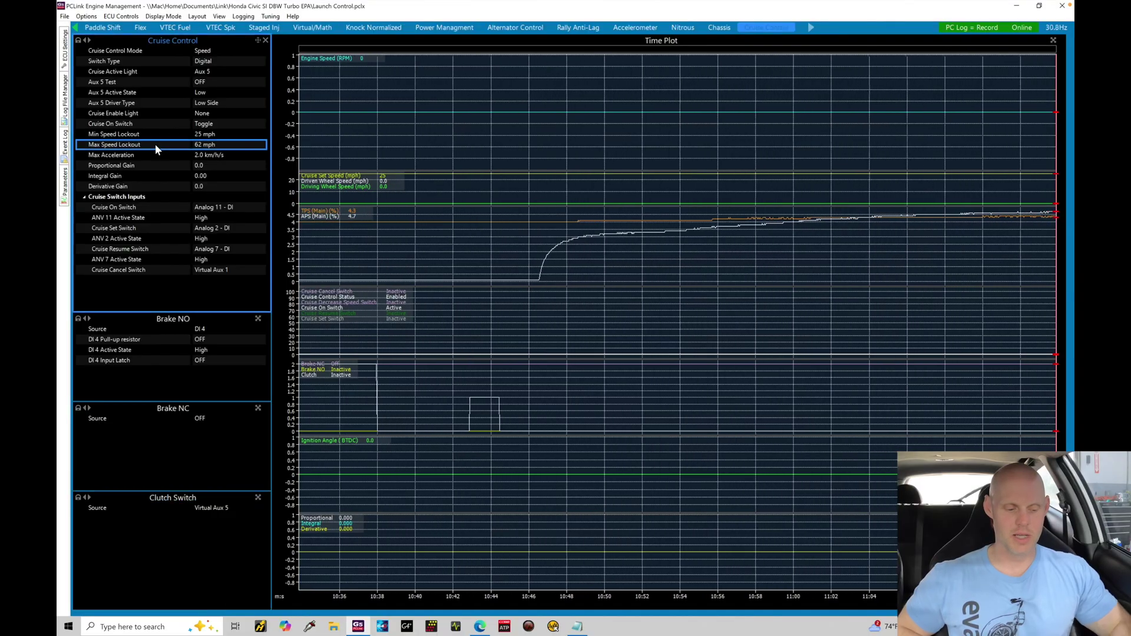
pyautogui.doubleClick(216, 136)
pyautogui.write('30')
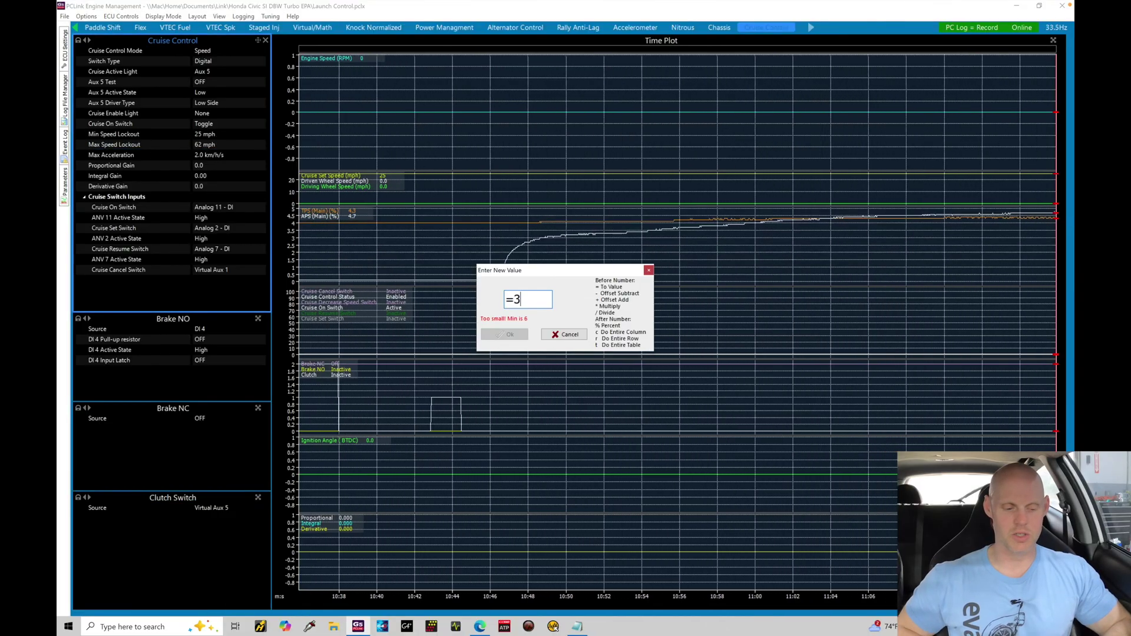
pyautogui.press('Return')
pyautogui.doubleClick(225, 144)
pyautogui.write('80')
pyautogui.press('Return')
# Step: Set the cruise control Max Acceleration to 4.0 km/h/s
pyautogui.click(223, 155)
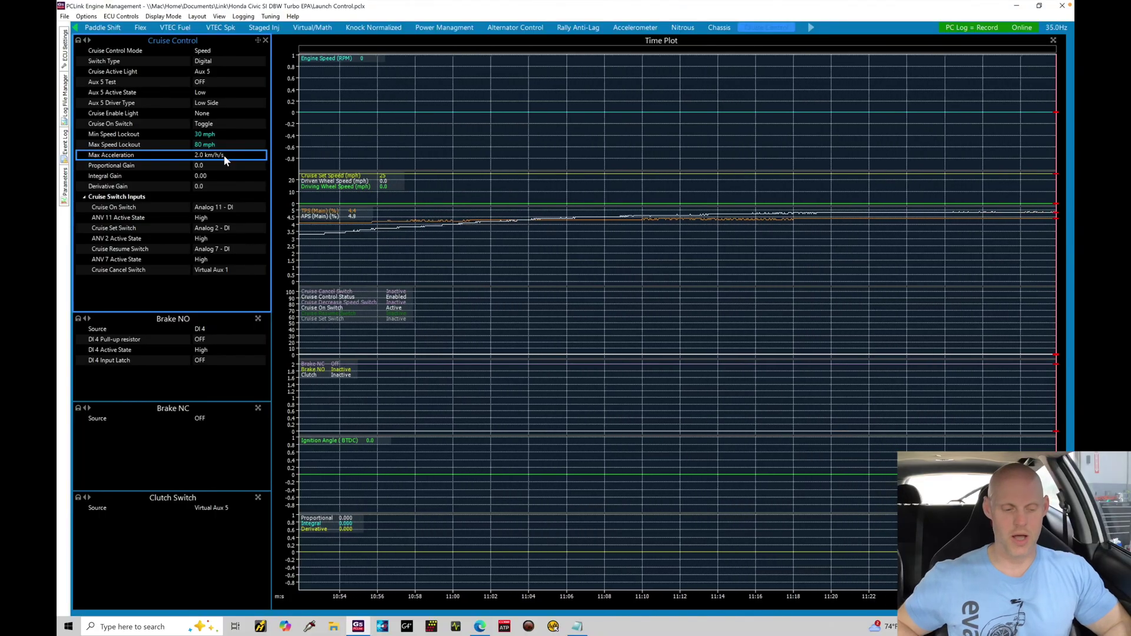
pyautogui.write('4')
pyautogui.press('Return')
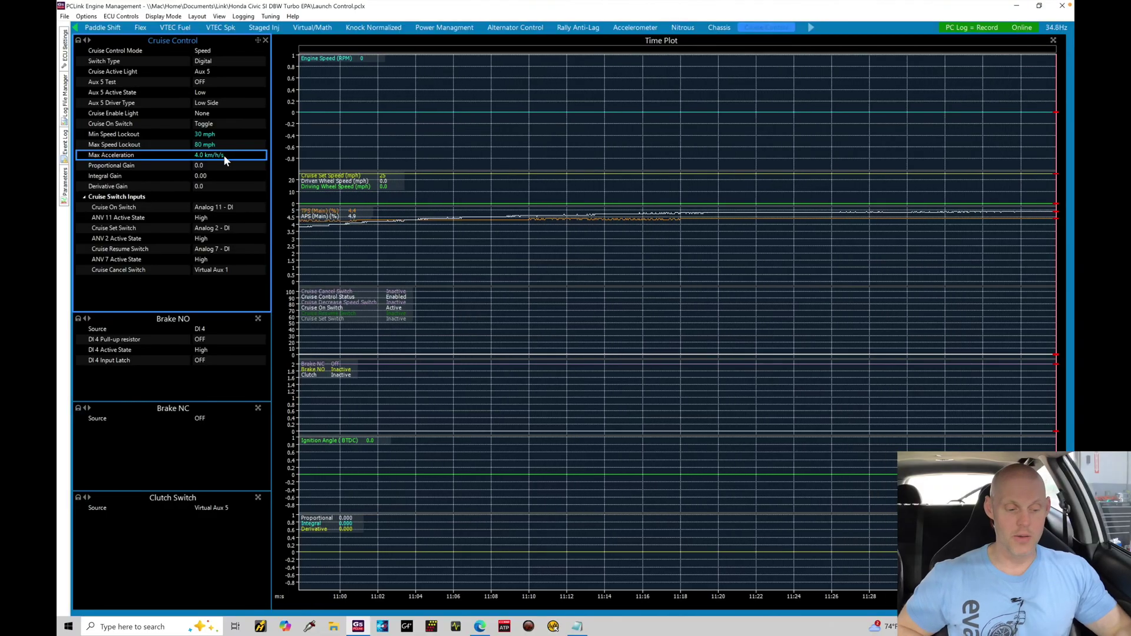
# Step: Set the cruise control Proportional Gain to 1.5 and the Derivative Gain to 2.0
pyautogui.click(211, 165)
pyautogui.click(211, 175)
pyautogui.click(211, 186)
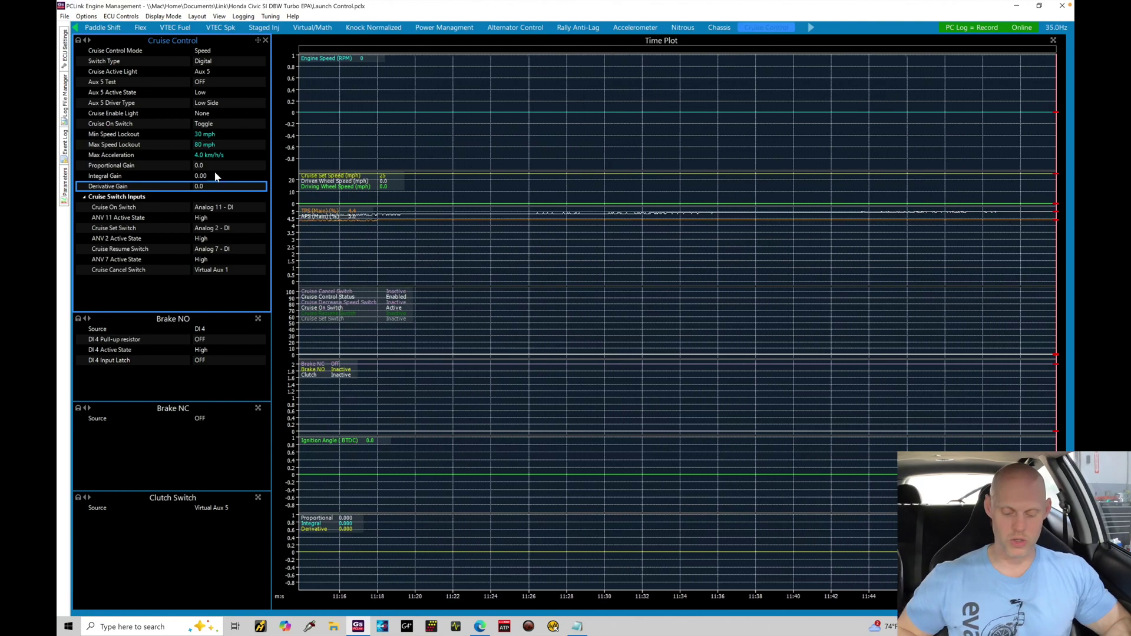
pyautogui.press('Return')
pyautogui.press('Return')
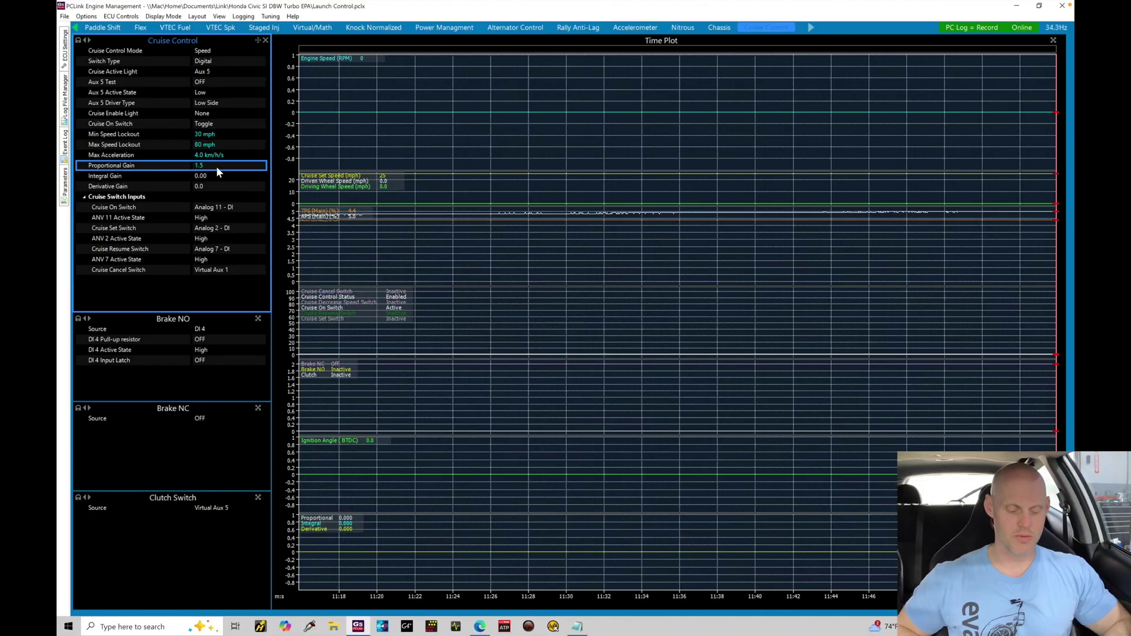
pyautogui.click(213, 185)
pyautogui.press('Return')
pyautogui.write('2')
pyautogui.press('Return')
# Step: Set the cruise control Integral Gain to 0.04 and store the settings to the ECU
pyautogui.click(217, 176)
pyautogui.press('Return')
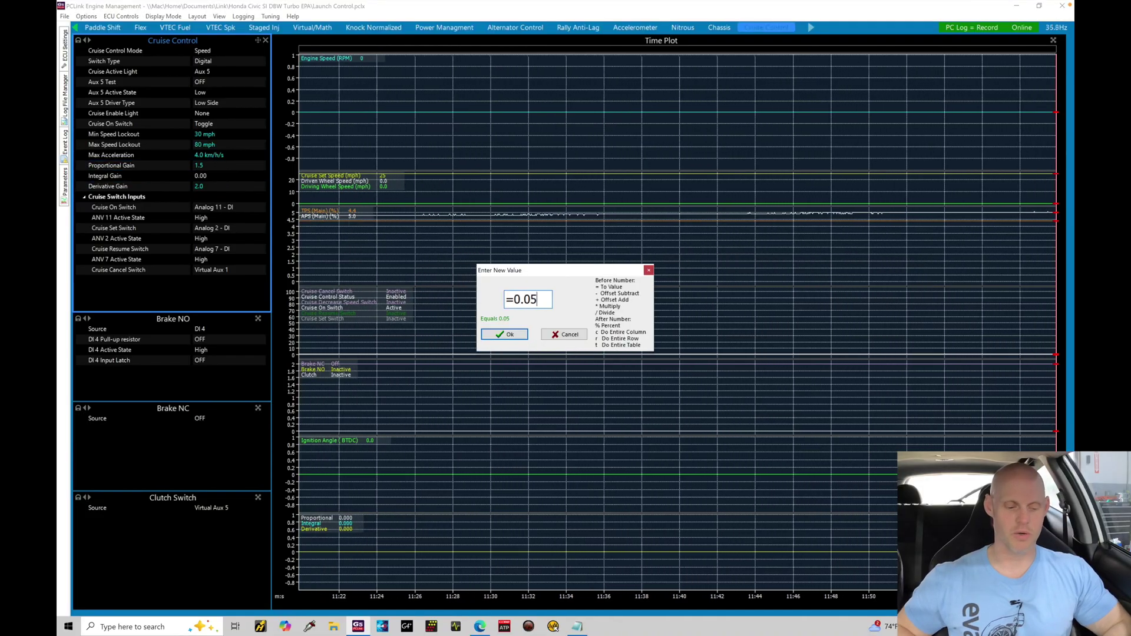
pyautogui.write('0.04')
pyautogui.press('Return')
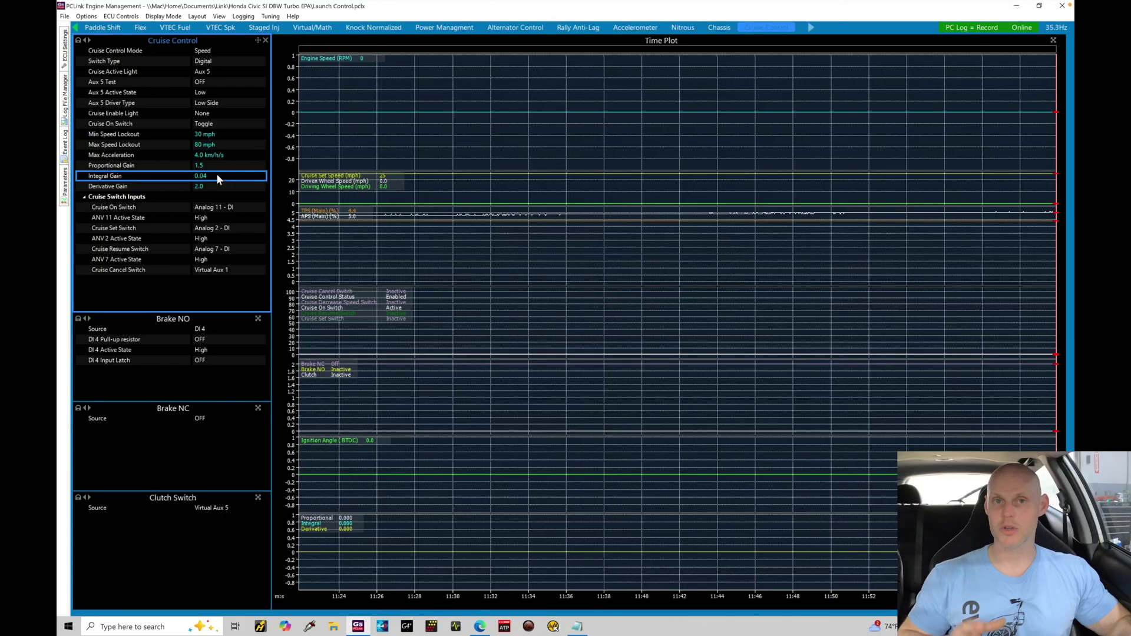
pyautogui.hotkey('ctrl', 's')
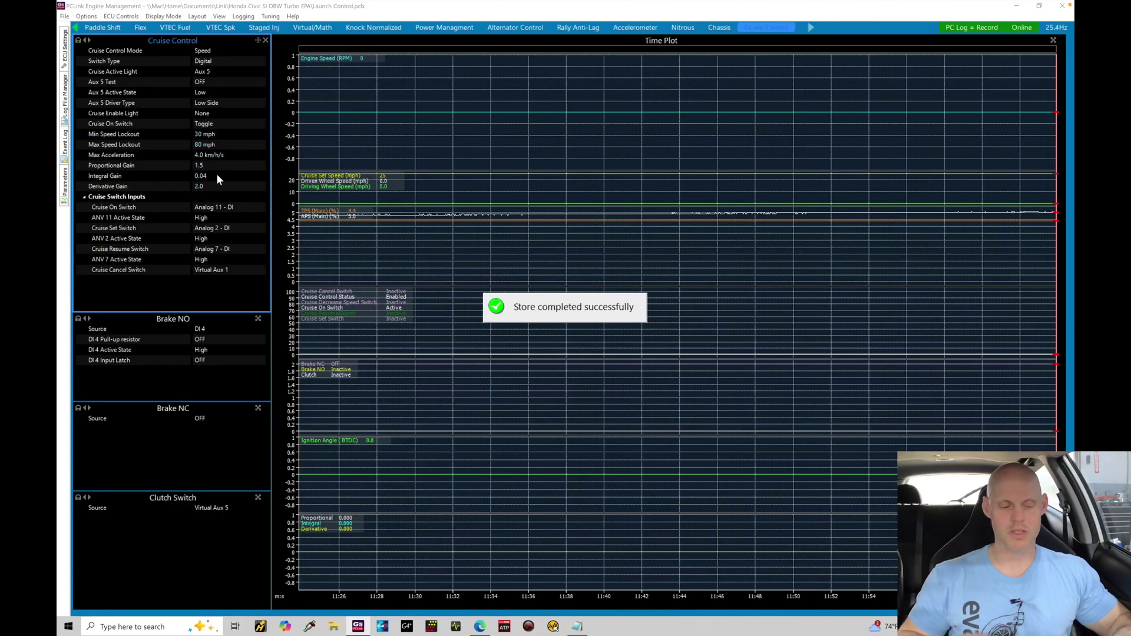